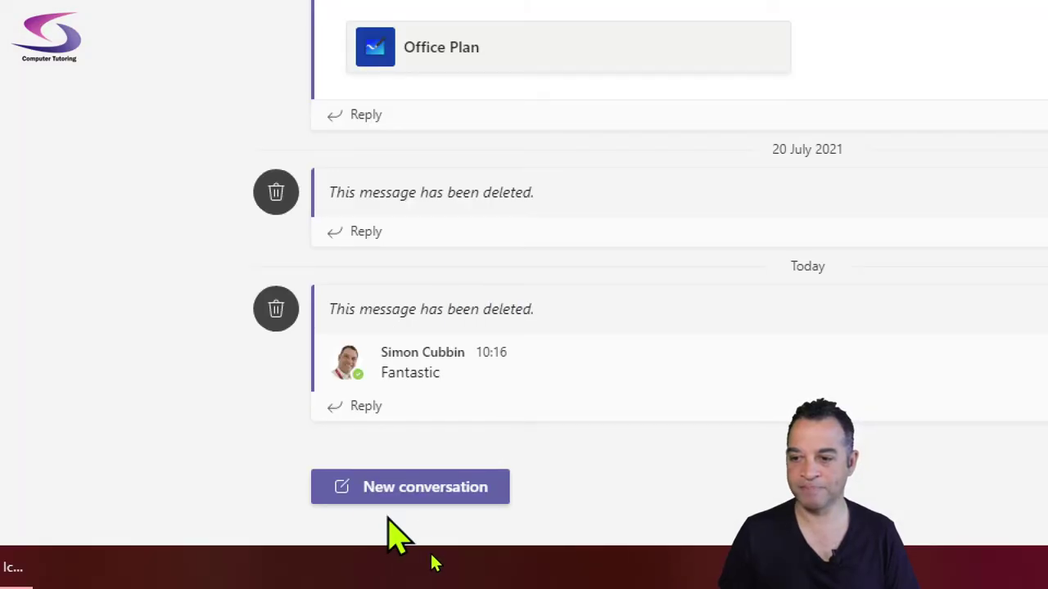
Step: Start a new conversation in the General channel and expand the message editor to its full formatting options
click(400, 493)
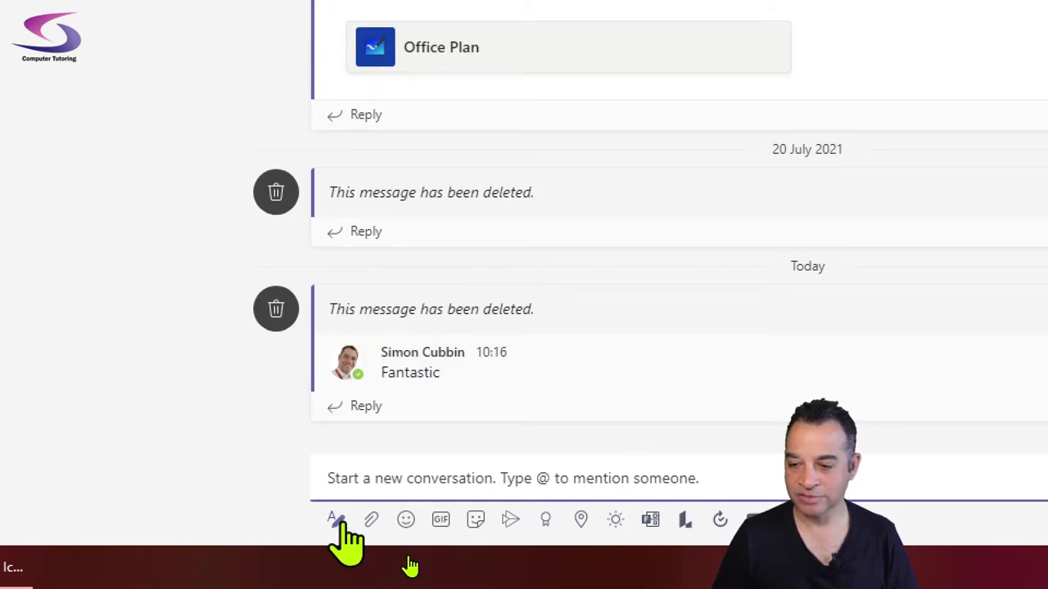
click(335, 520)
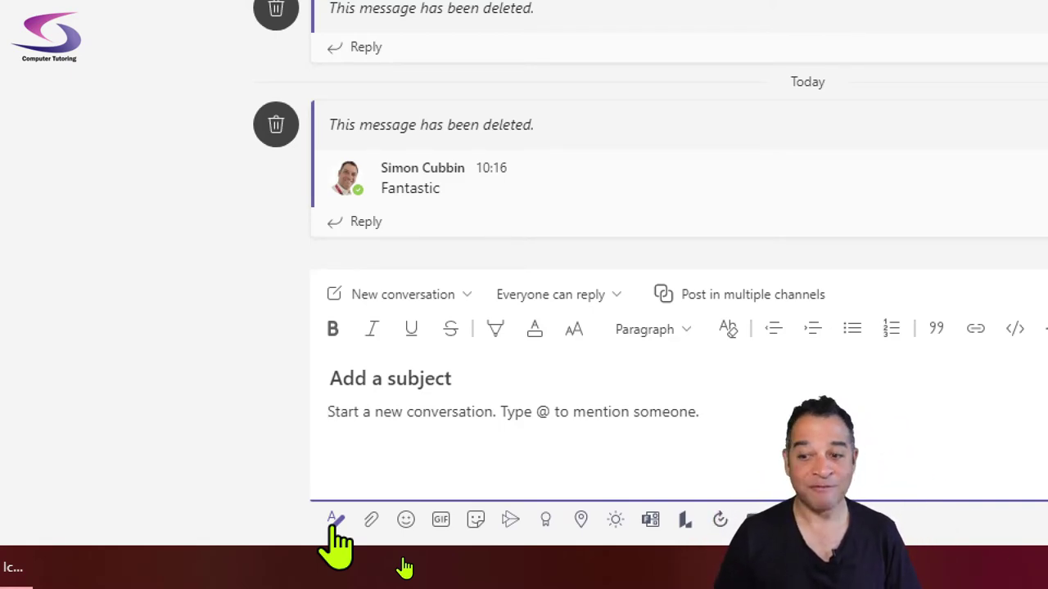
click(335, 521)
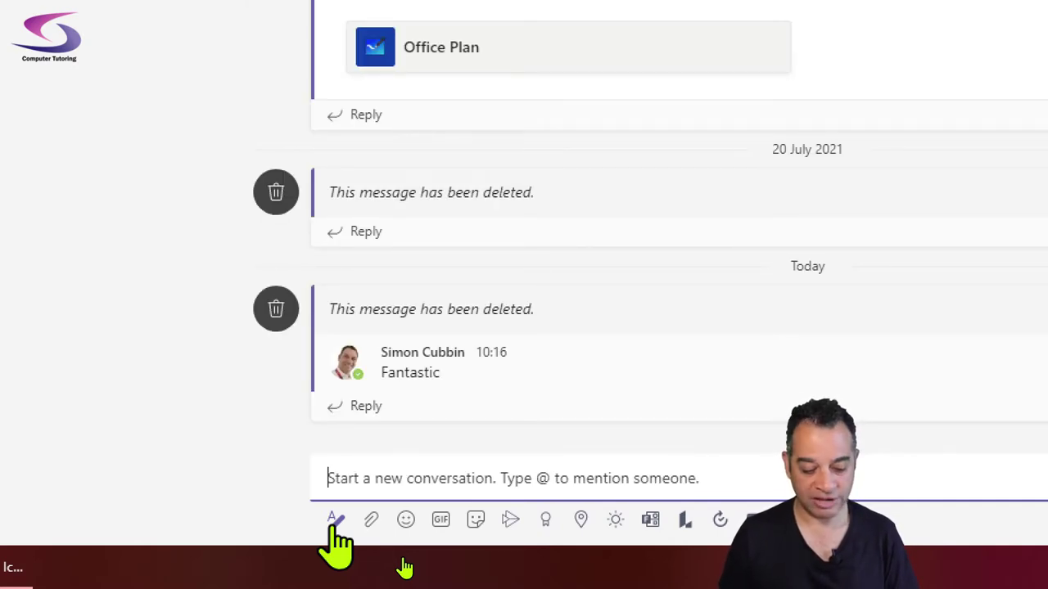
click(335, 520)
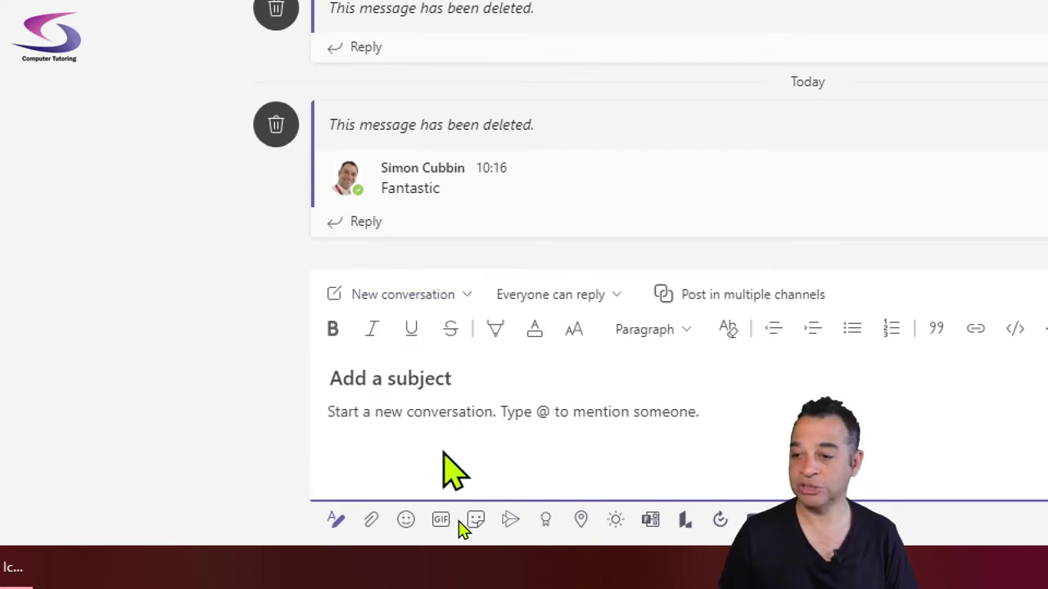
key(ctrl+shift+x)
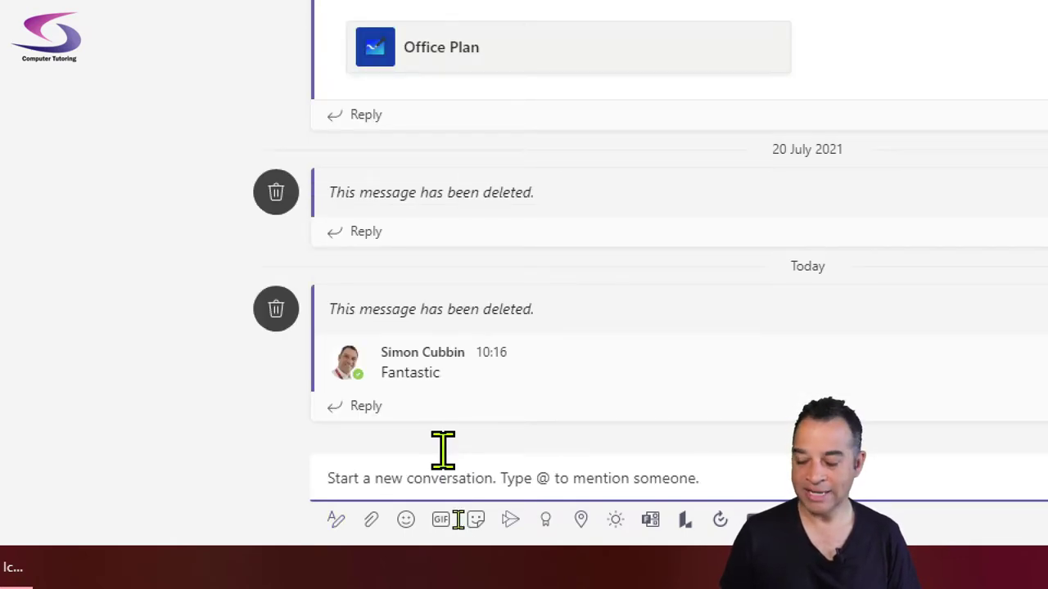
key(ctrl+shift+x)
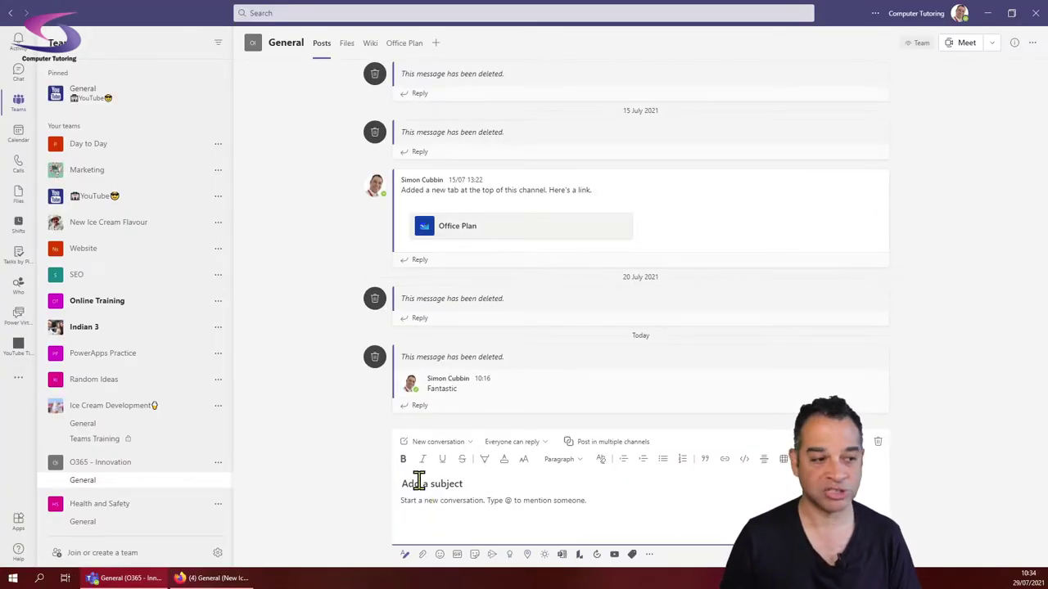
Step: Enter "It's BBQ Time!" as the subject of the new conversation
click(418, 483)
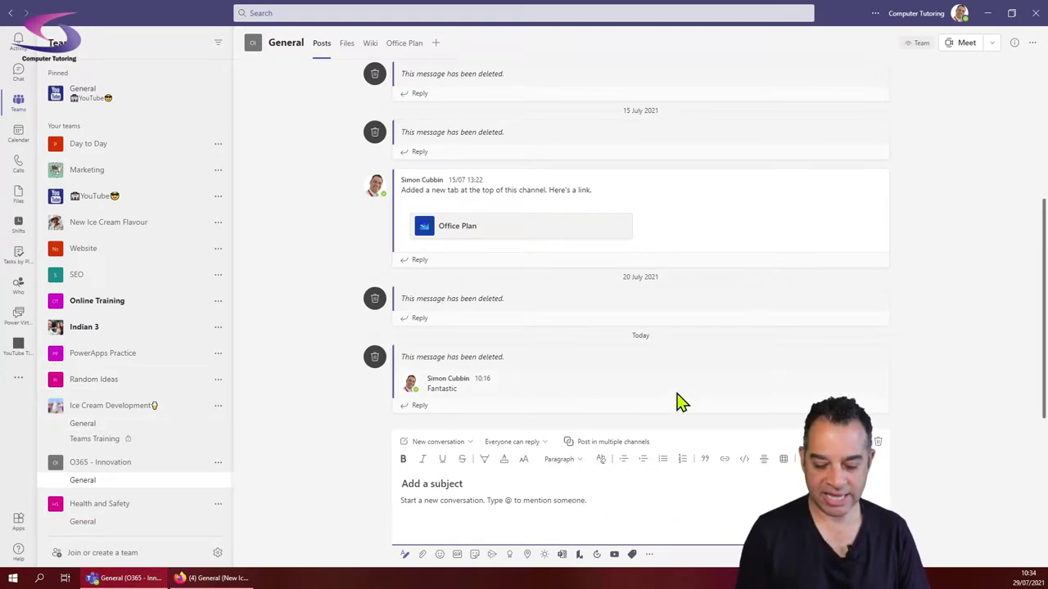
mouse_move(679, 401)
text(It's BB)
text(Q')
text(Time!)
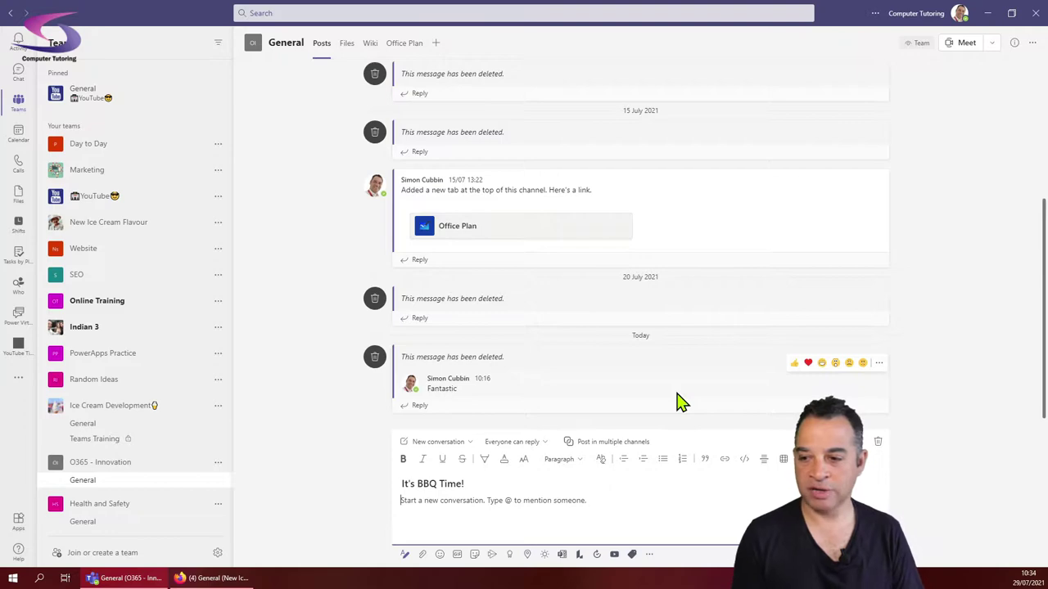
Step: Write the message body "That's Right! It's time to enjoy the sun and get out the flip flops and PARTY!!"
text(That's)
key(BackSpace)
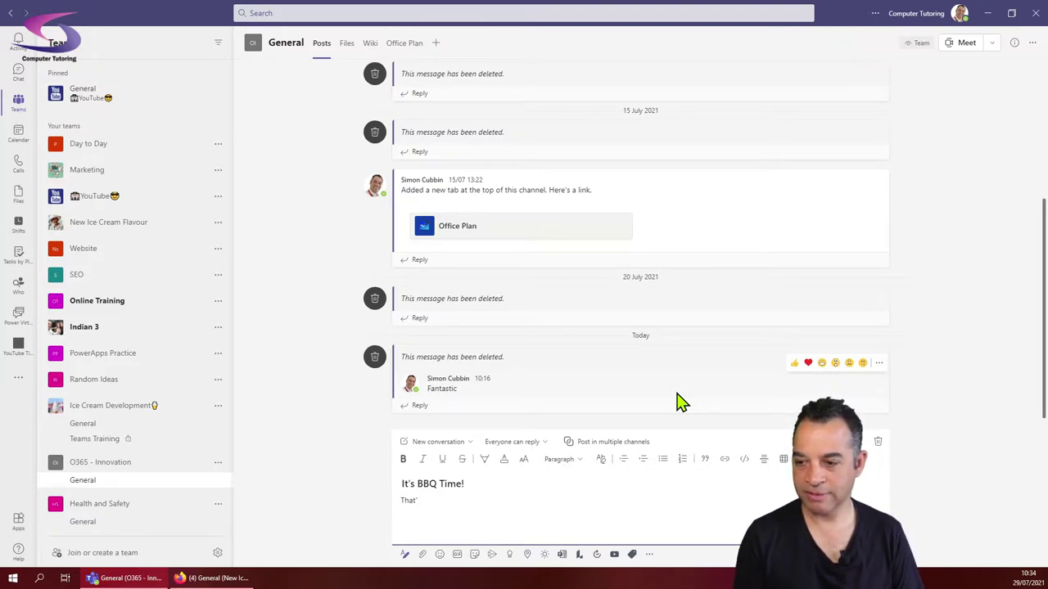
text(s Right!)
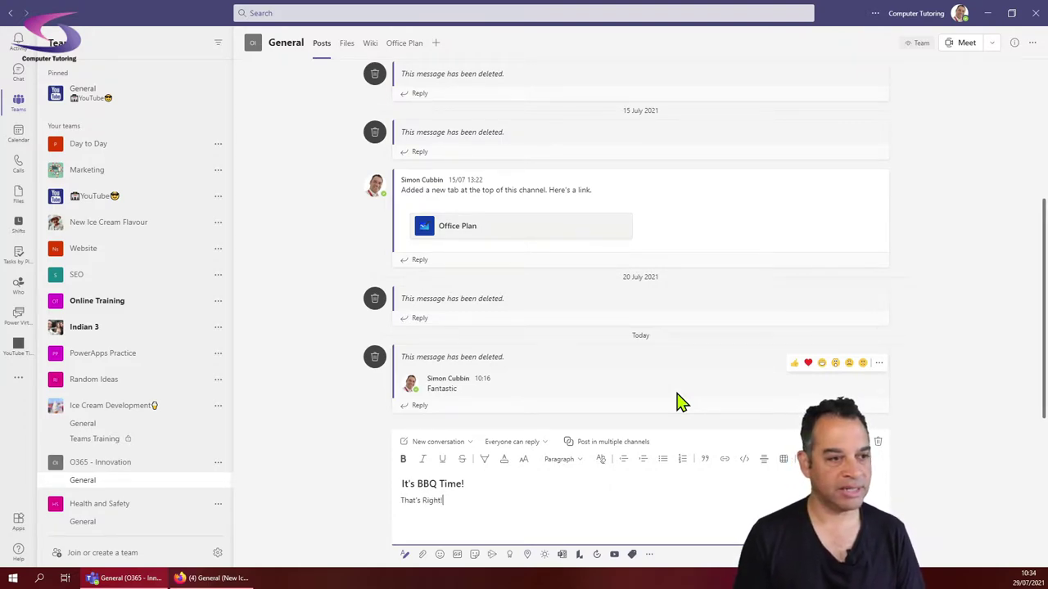
text( It's time )
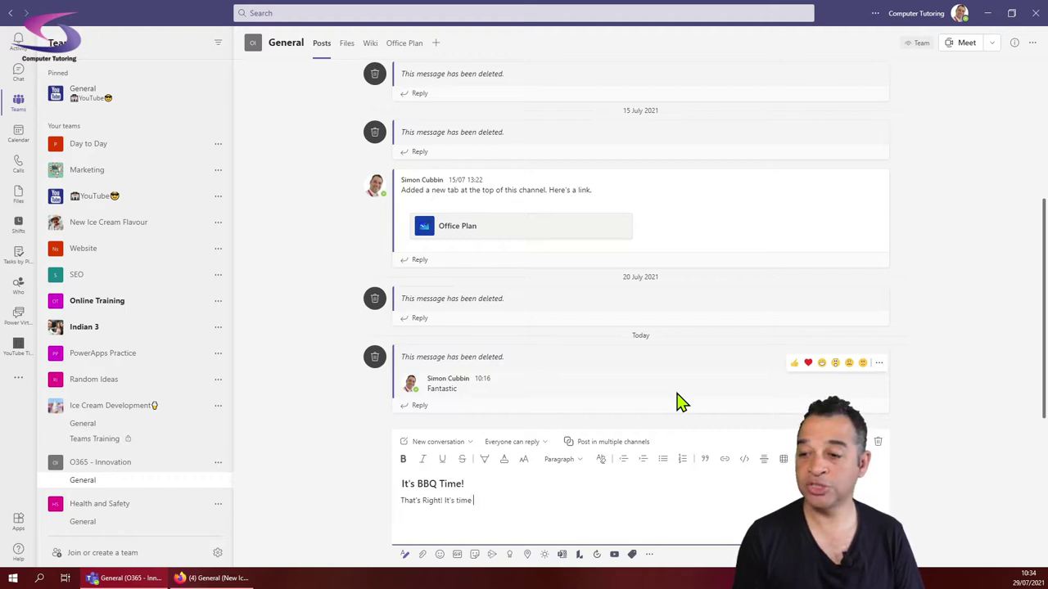
text(to jenjo)
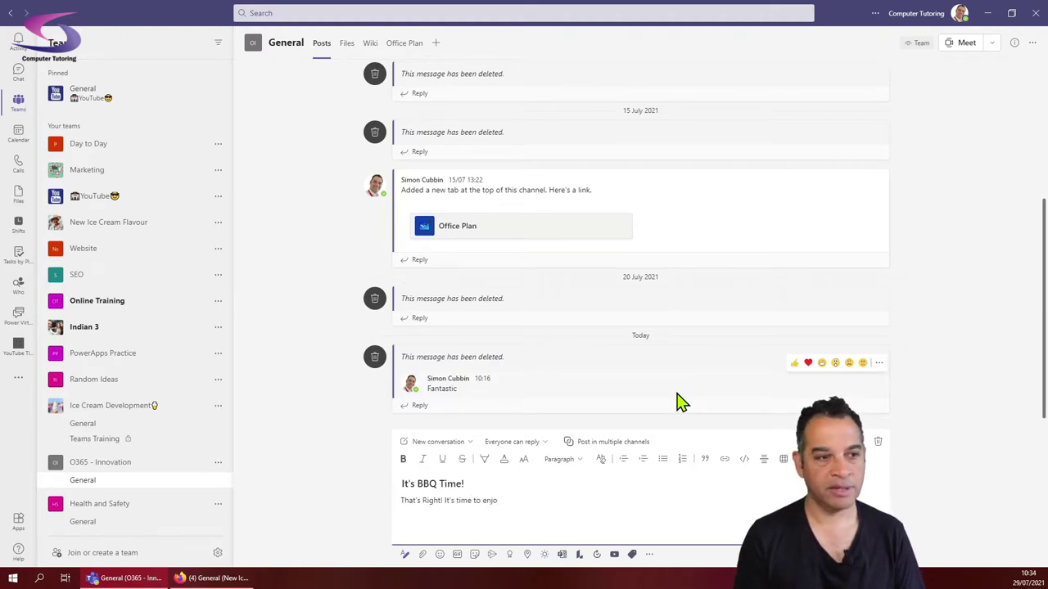
text(y the sun and)
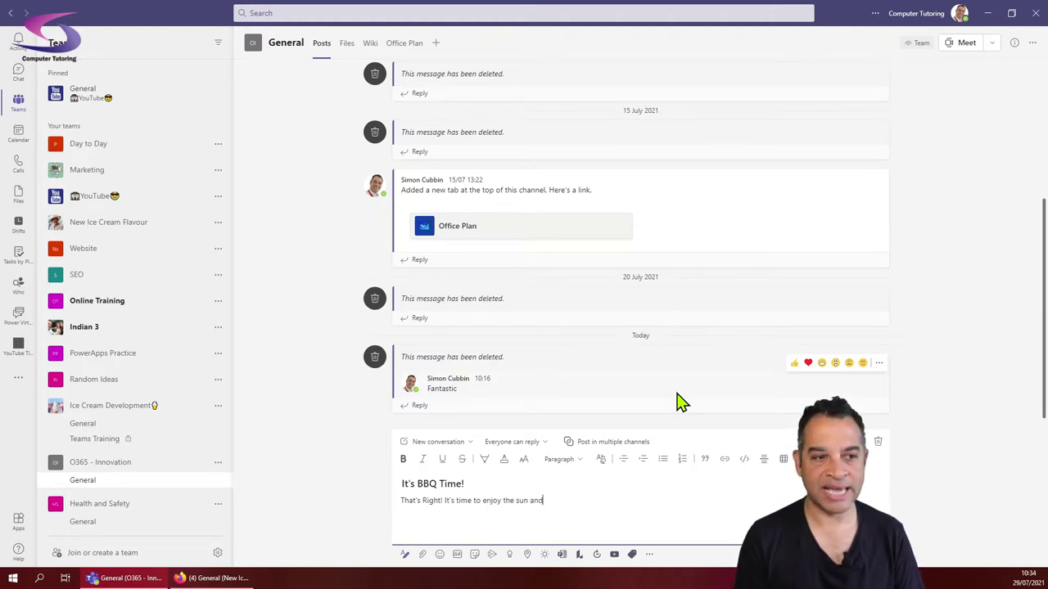
text( get out the f)
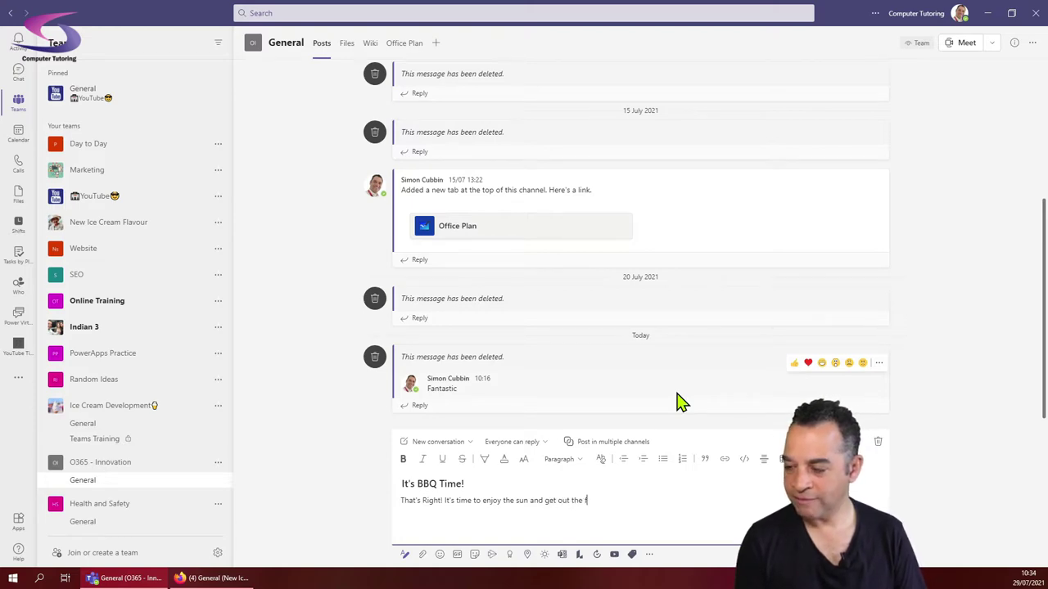
text(lip flops)
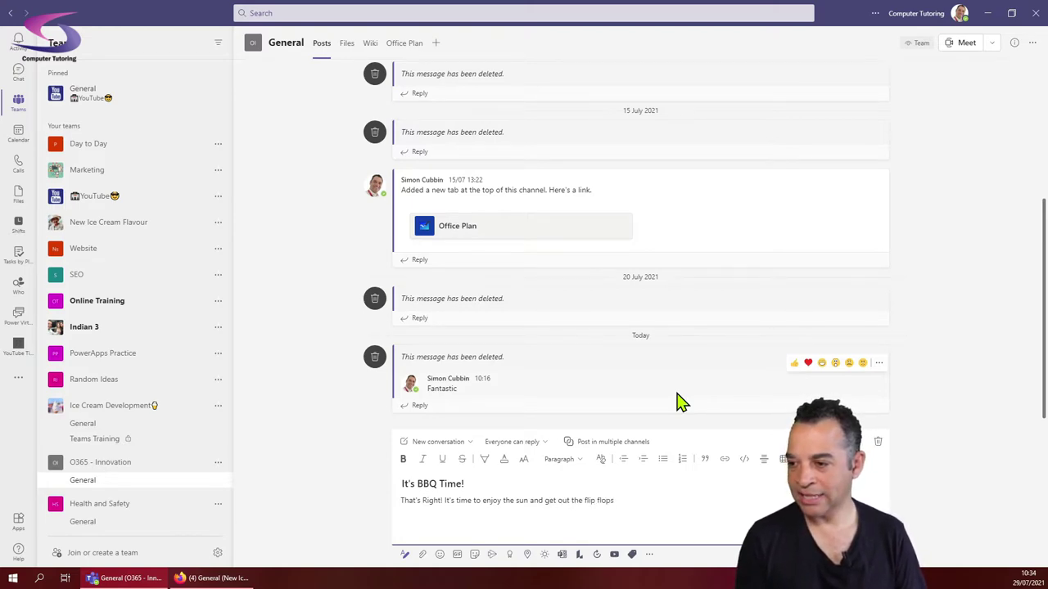
text( and PARTY!!)
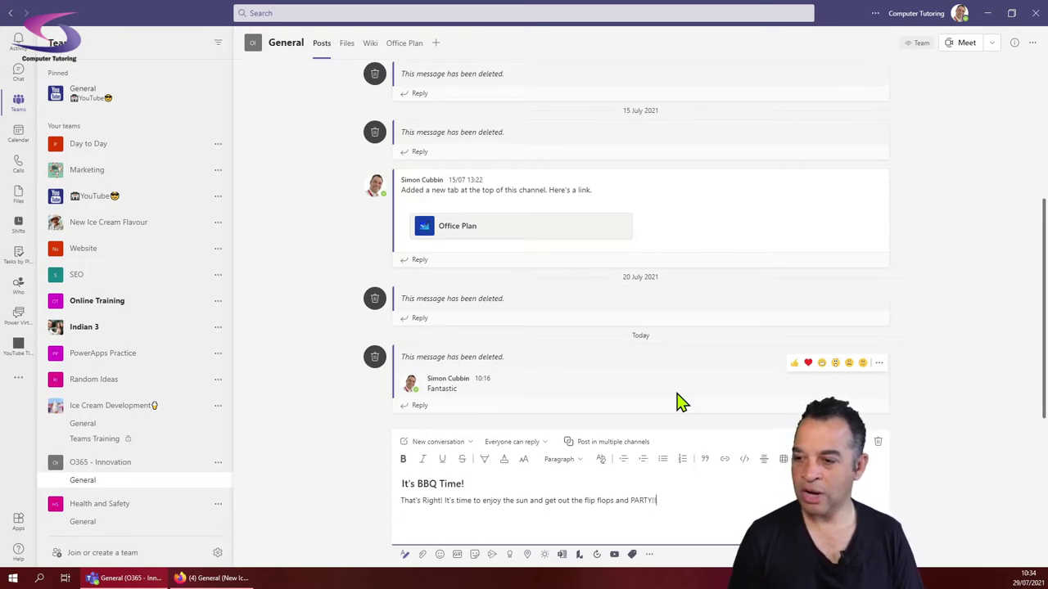
Step: Search the GIFs for "party" and insert the cheering crowd GIF below the message text
key(Up)
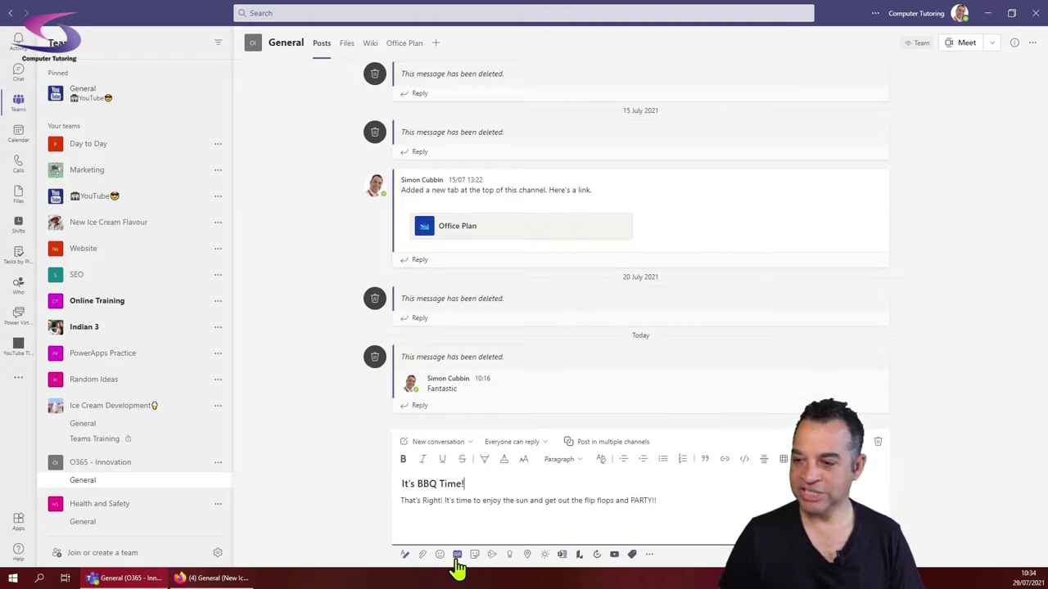
click(456, 554)
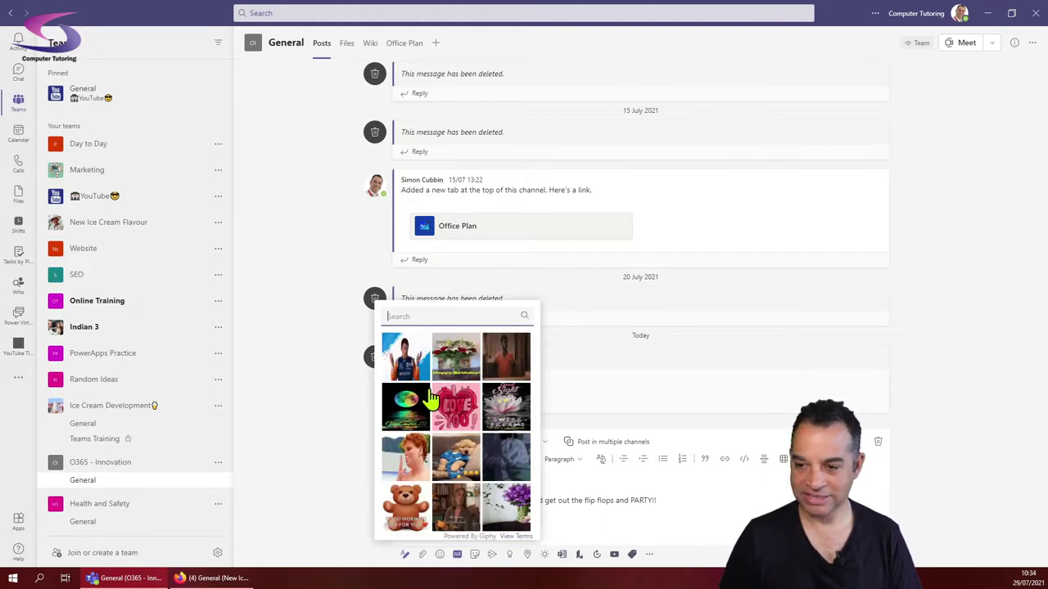
click(409, 319)
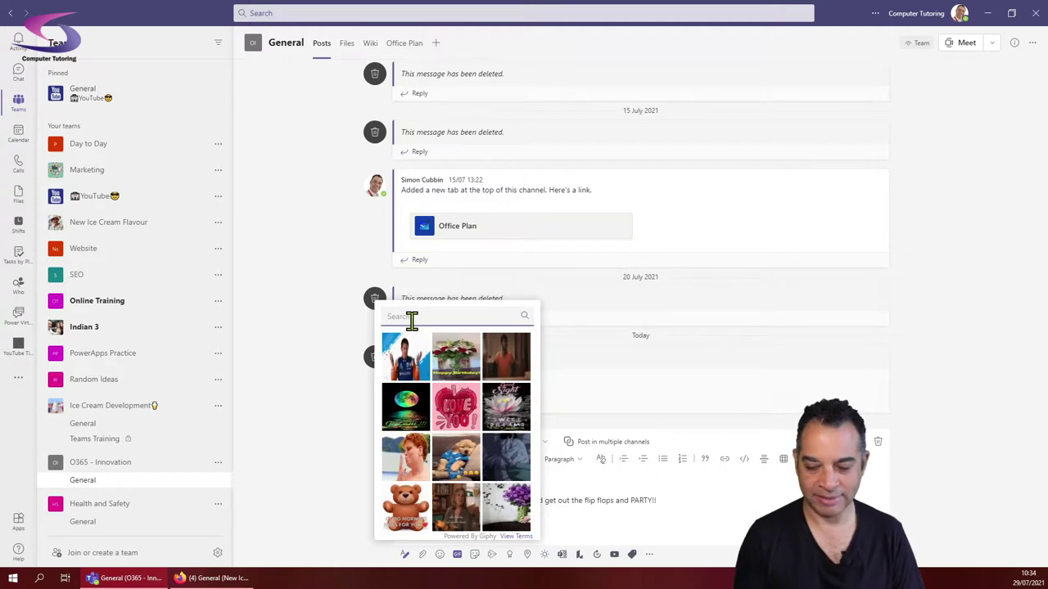
text(party)
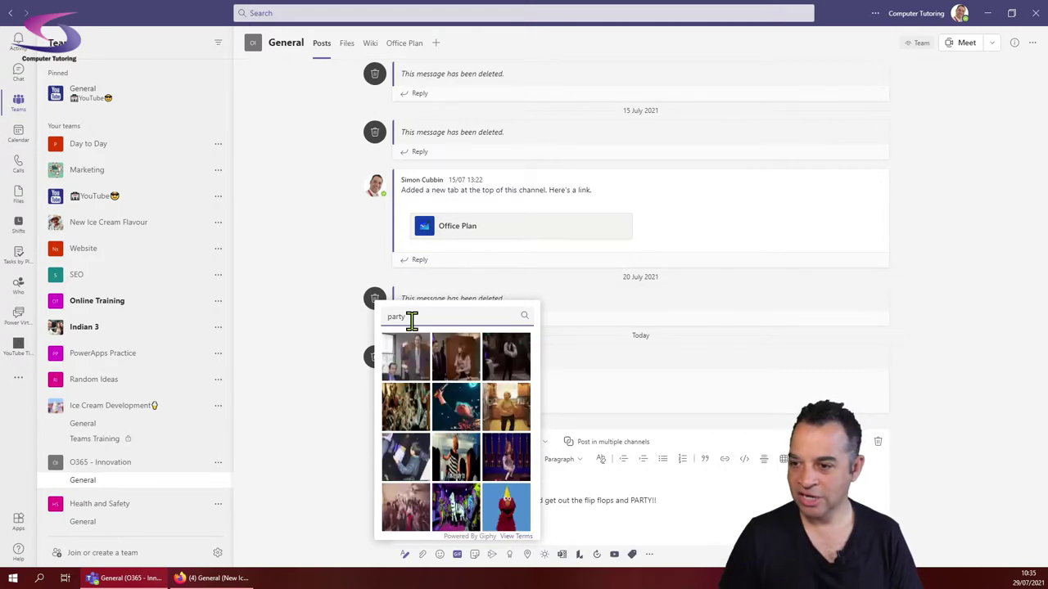
click(421, 401)
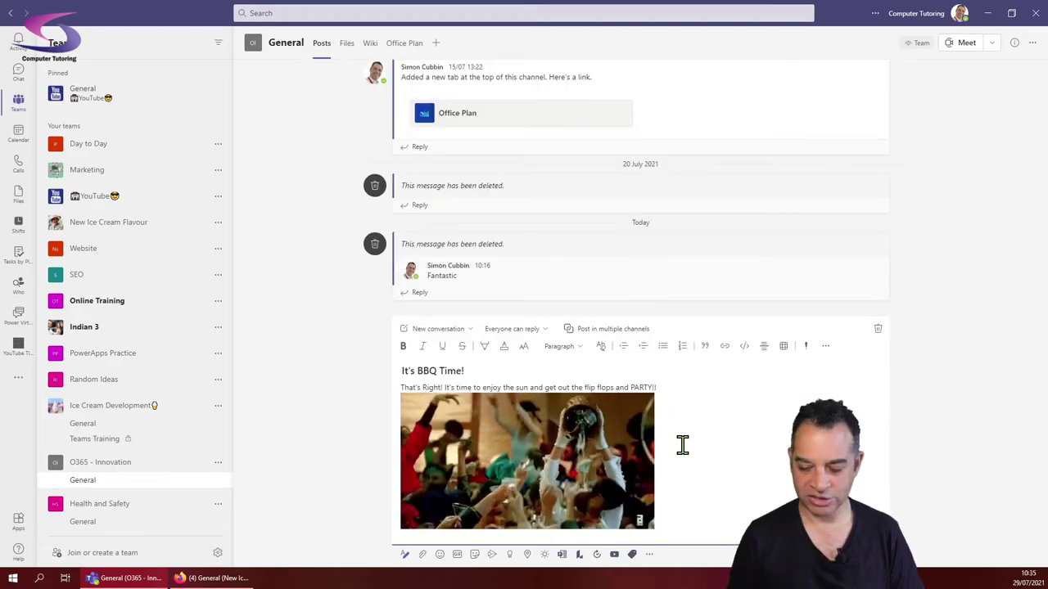
Step: Below the GIF, add "There will be:" with bullets Sumptuous Food, Live Music, Water Volleyball in the company swimming pool, Fireworks and Cocktails
key(Return)
text(There will)
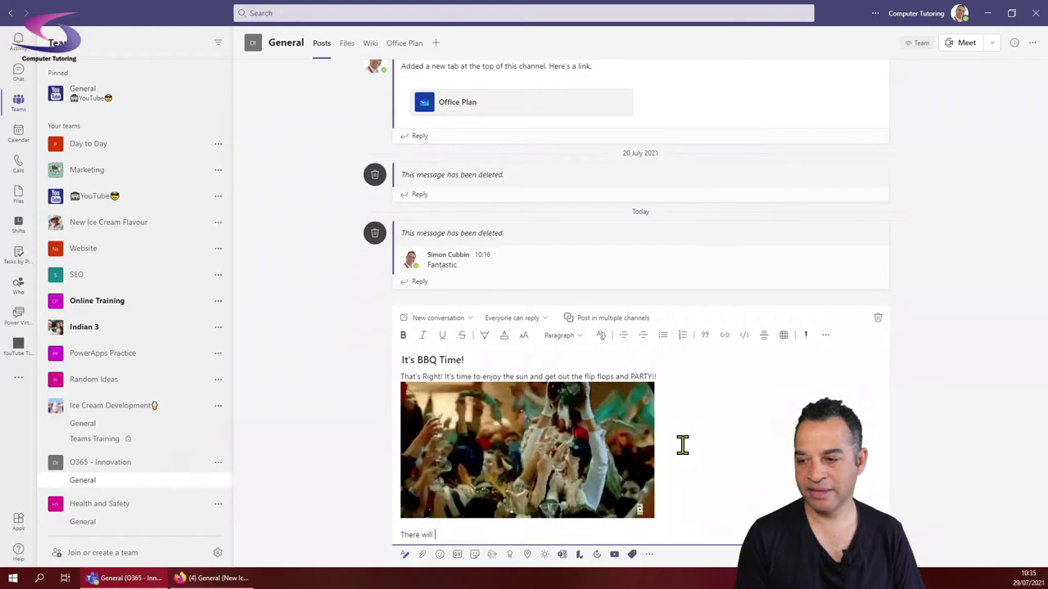
text(:)
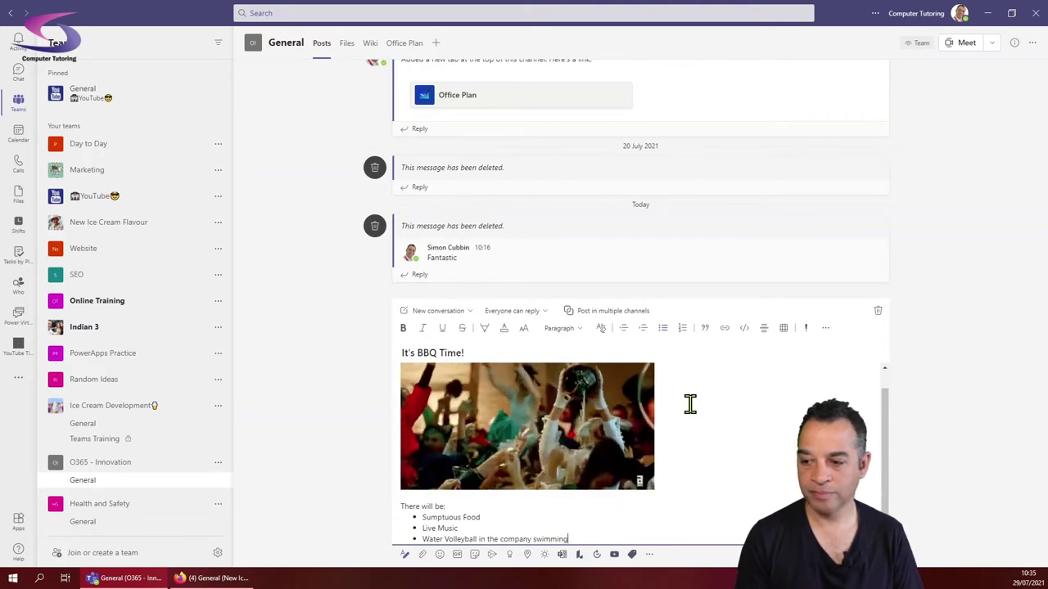
key(Return)
text(F)
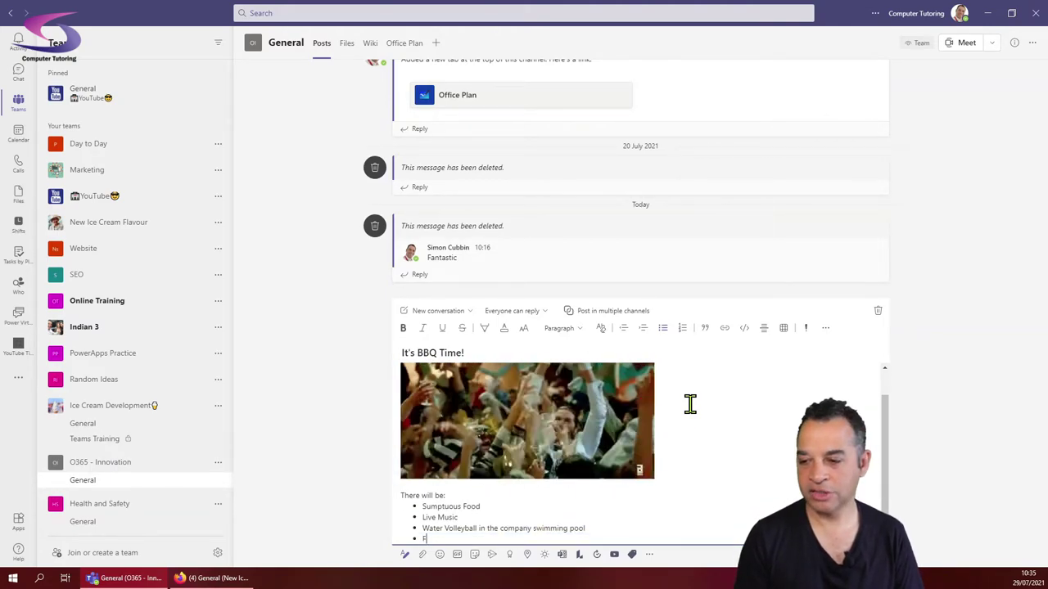
text(ireworks)
key(Return)
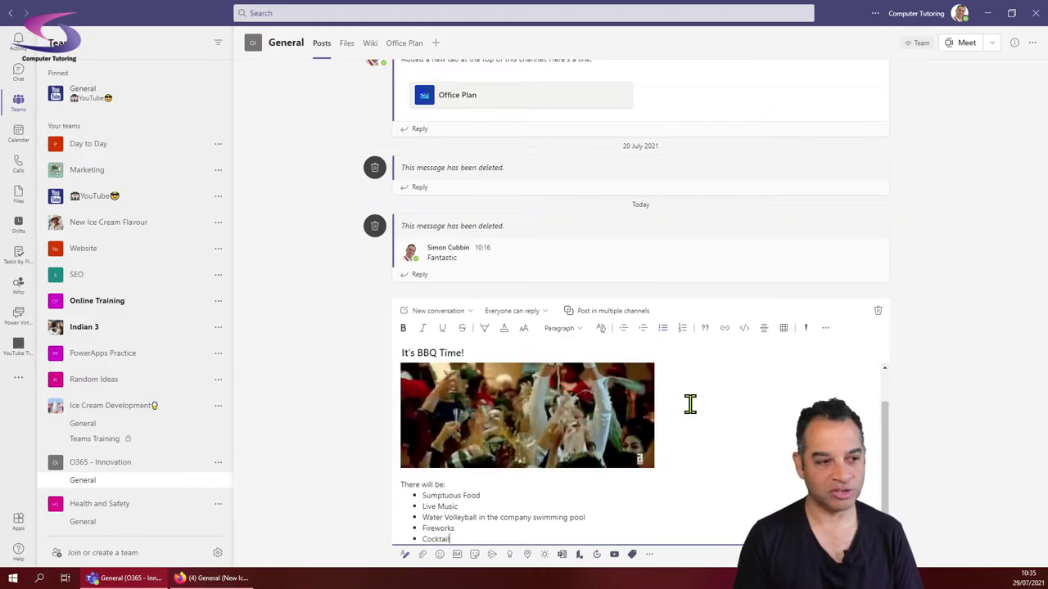
text(Cocktails)
Step: End the bulleted list and add the line "Aug 20th 2021, 4pm til late!" below it
key(Return)
key(Return)
text(Ag)
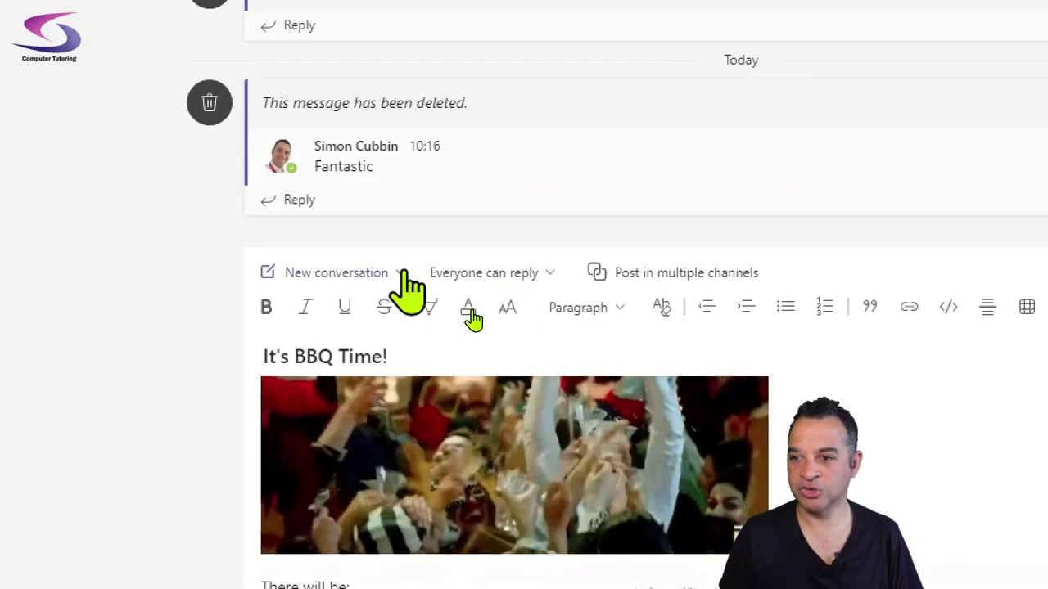
Step: Change the post type to Announcement and enter "BBQ Time" as its headline
click(401, 273)
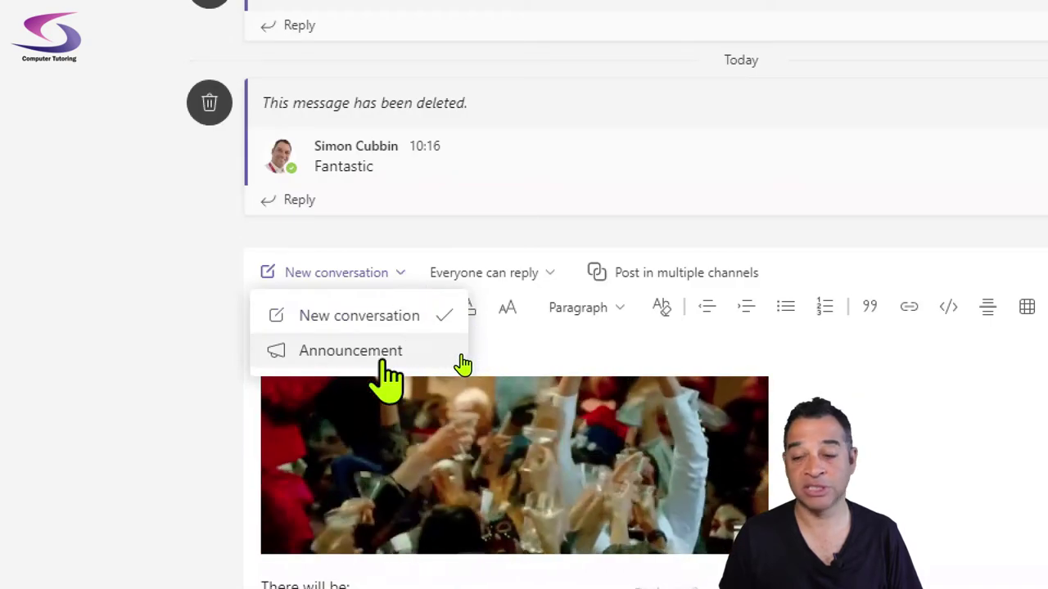
click(381, 354)
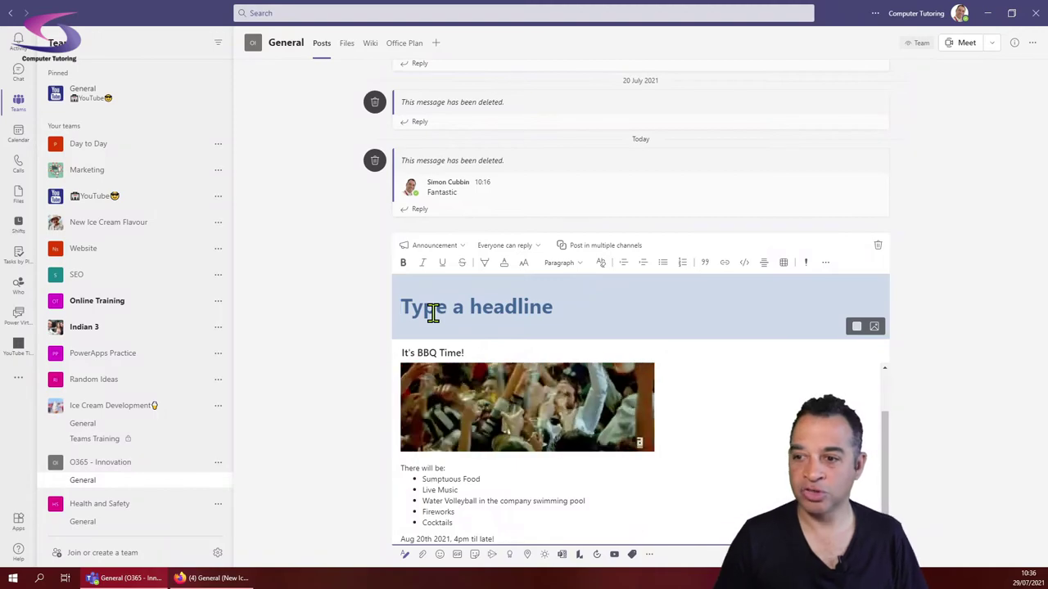
click(421, 306)
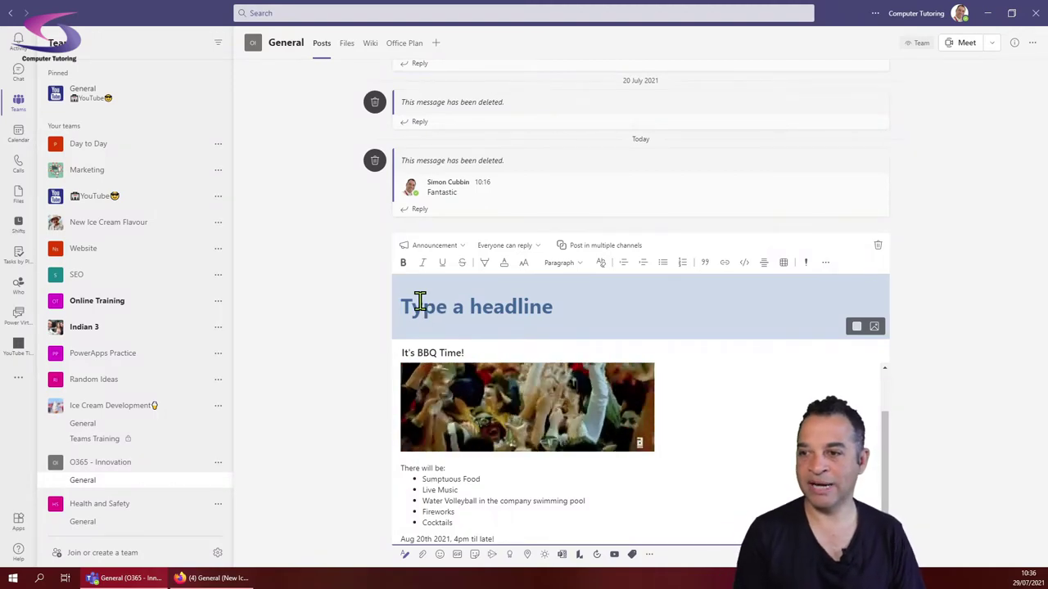
text(BB)
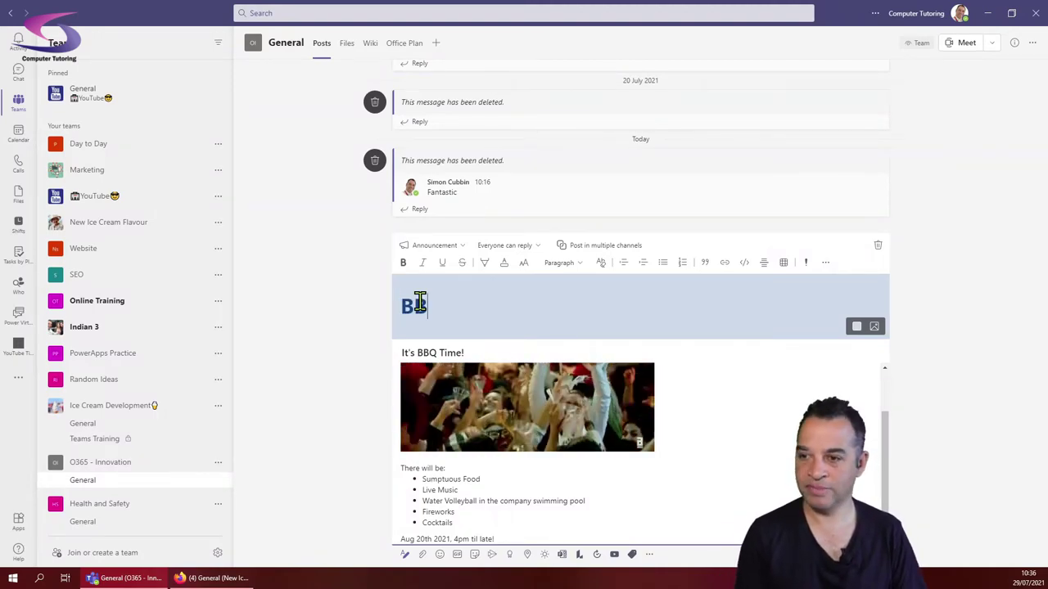
text(Q Time)
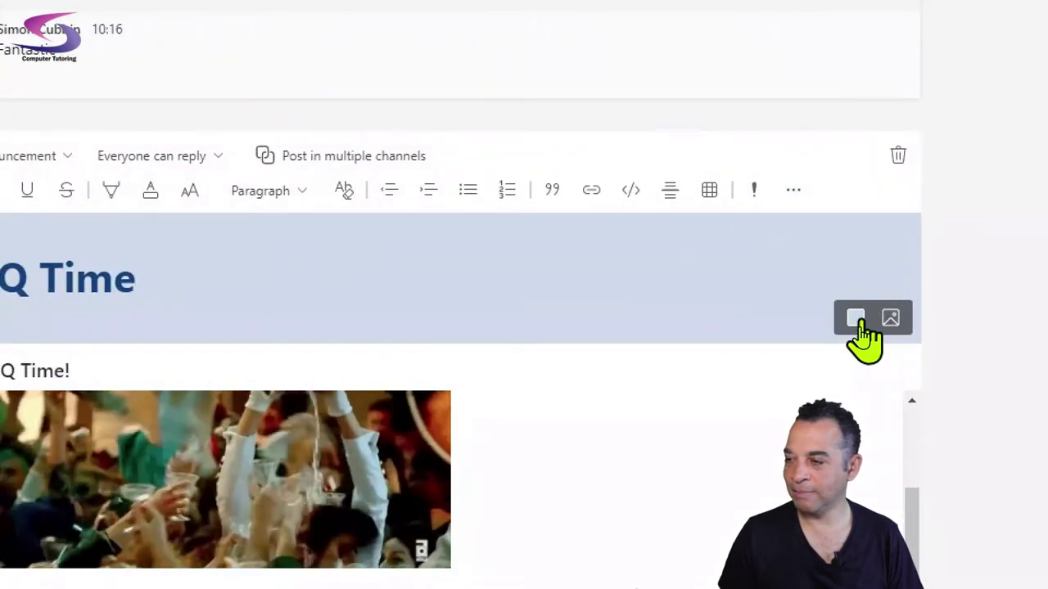
Step: Set the background colour of the announcement's headline banner to red
click(859, 323)
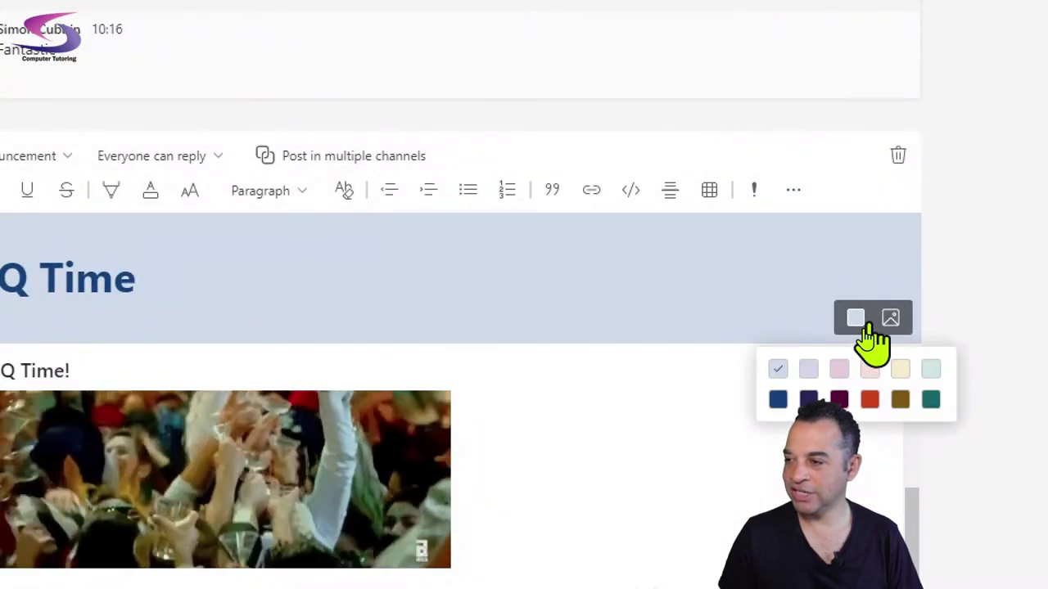
click(868, 398)
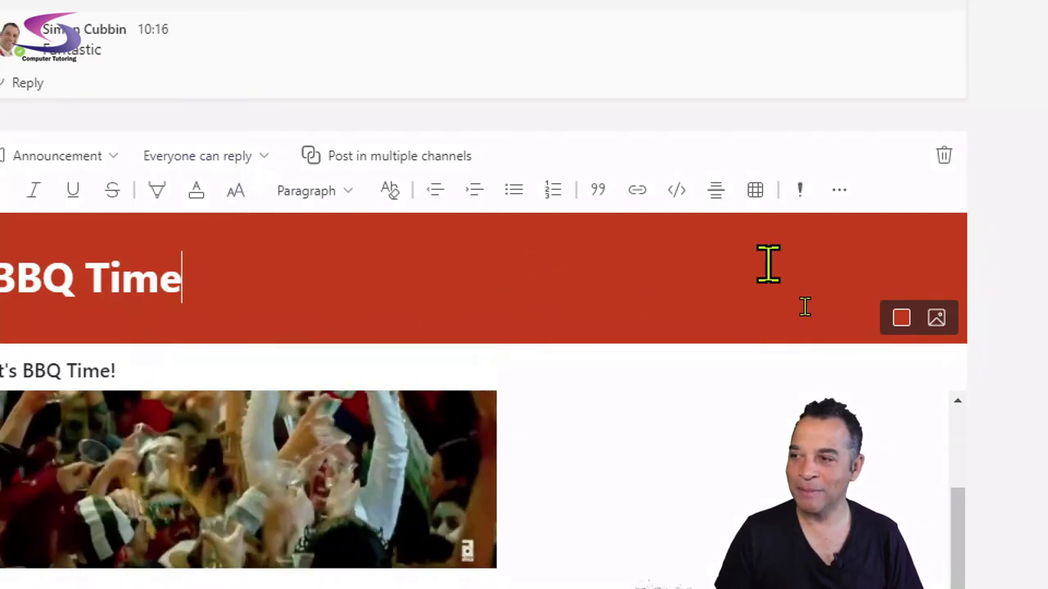
Step: Upload the red checked tablecloth picture from the Pictures folder as the announcement banner's background image
click(935, 318)
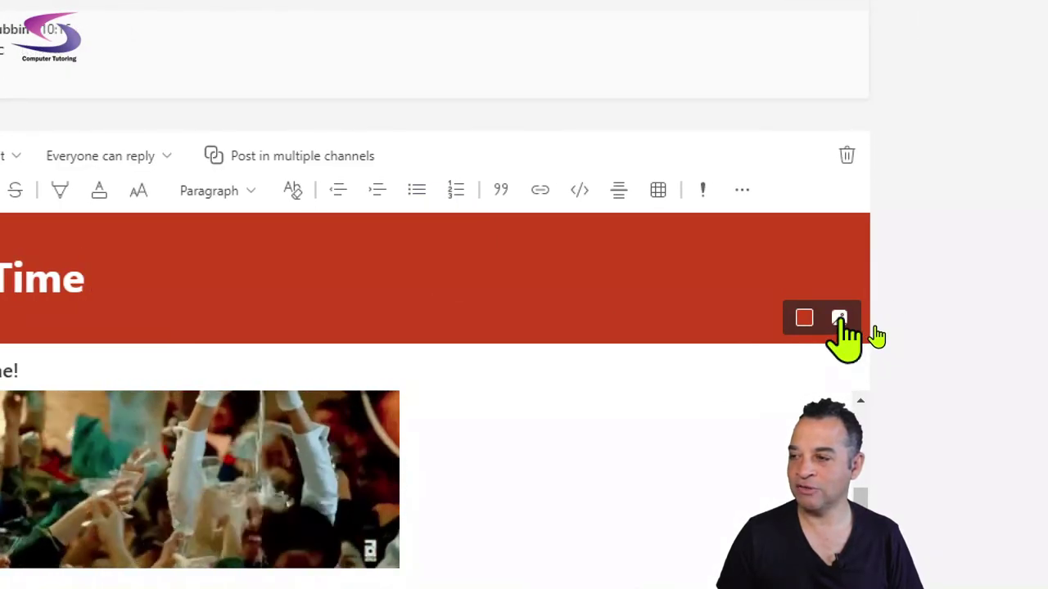
click(839, 319)
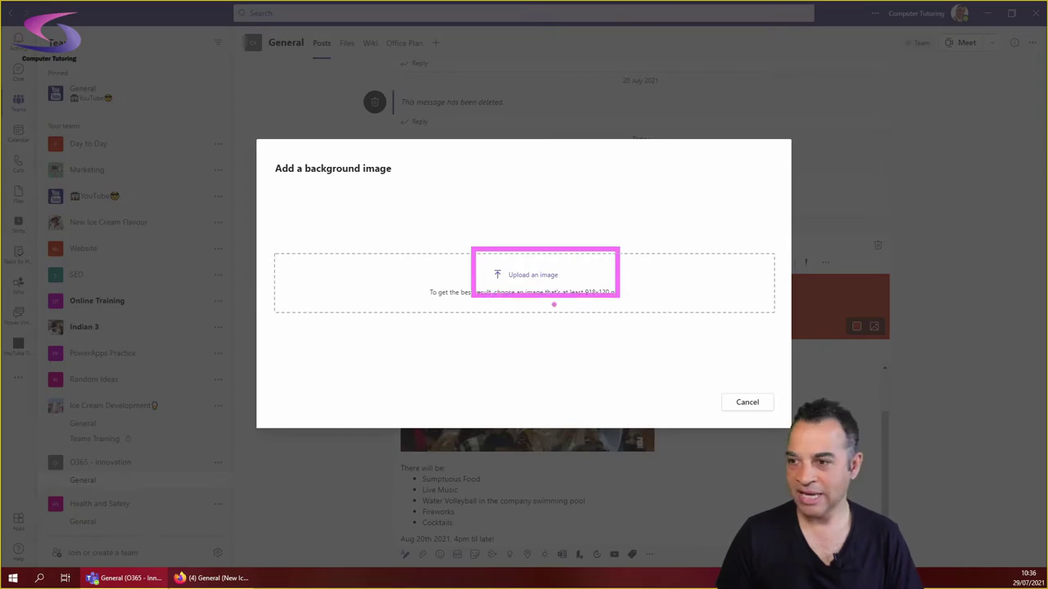
click(512, 279)
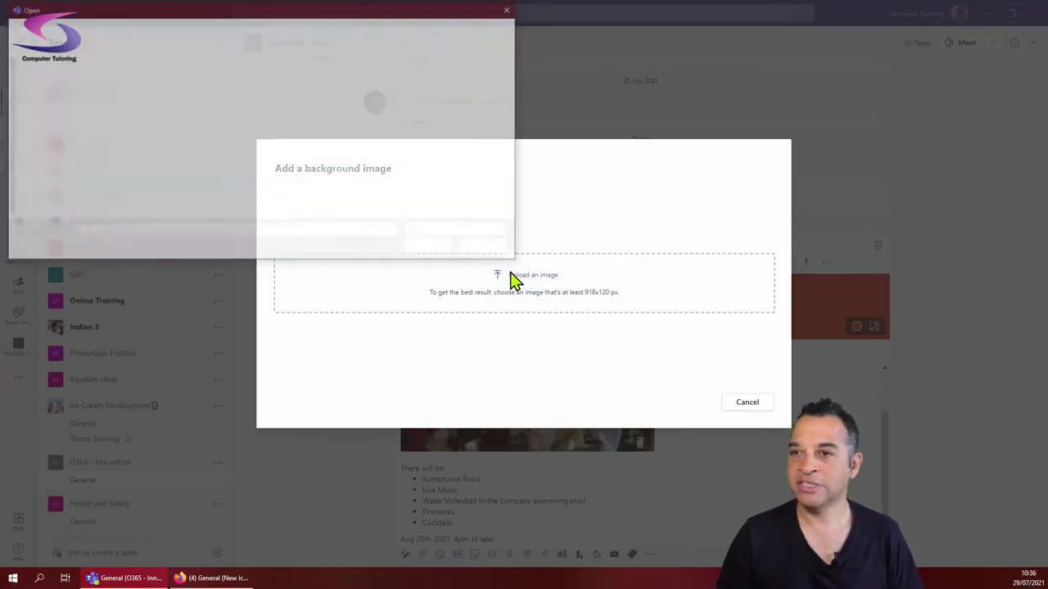
drag(513, 89, 515, 215)
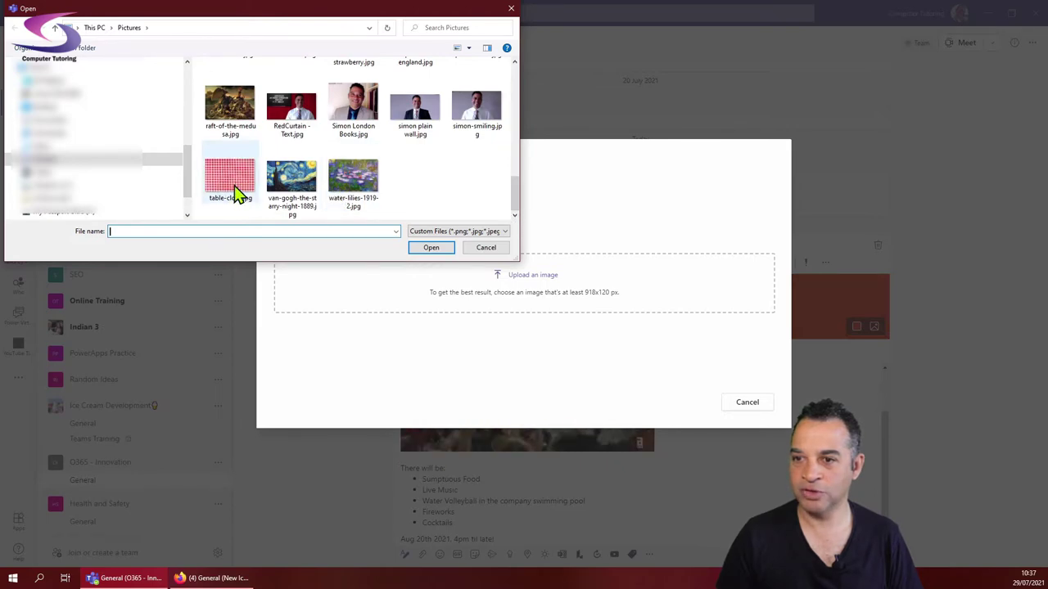
double_click(230, 182)
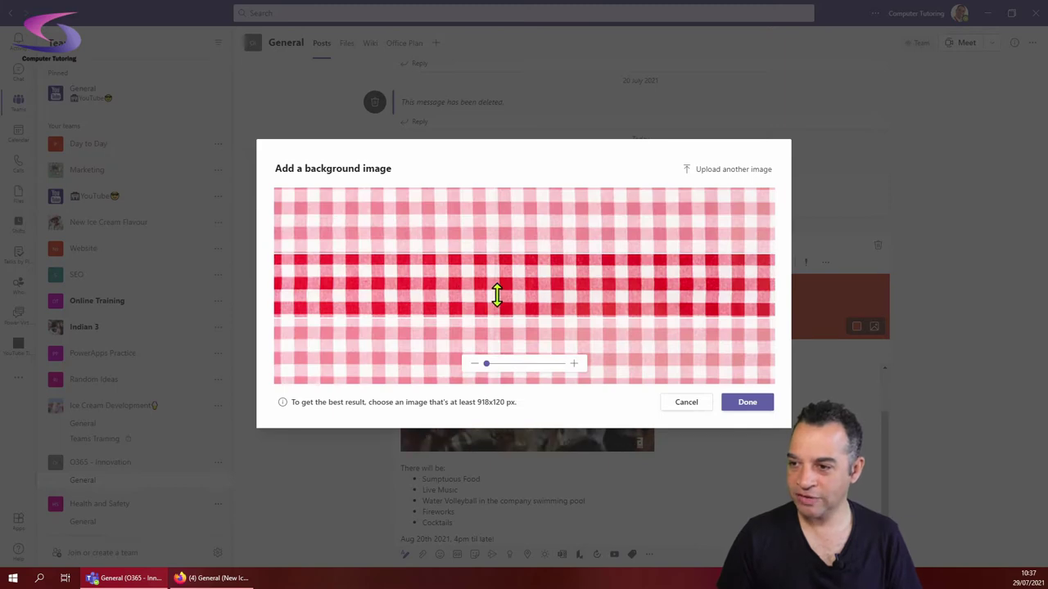
Step: Shift the tablecloth image slightly downward within the banner crop and apply it as the headline background
drag(499, 294, 507, 328)
mouse_move(491, 369)
mouse_down()
mouse_move(552, 374)
mouse_move(479, 374)
mouse_up()
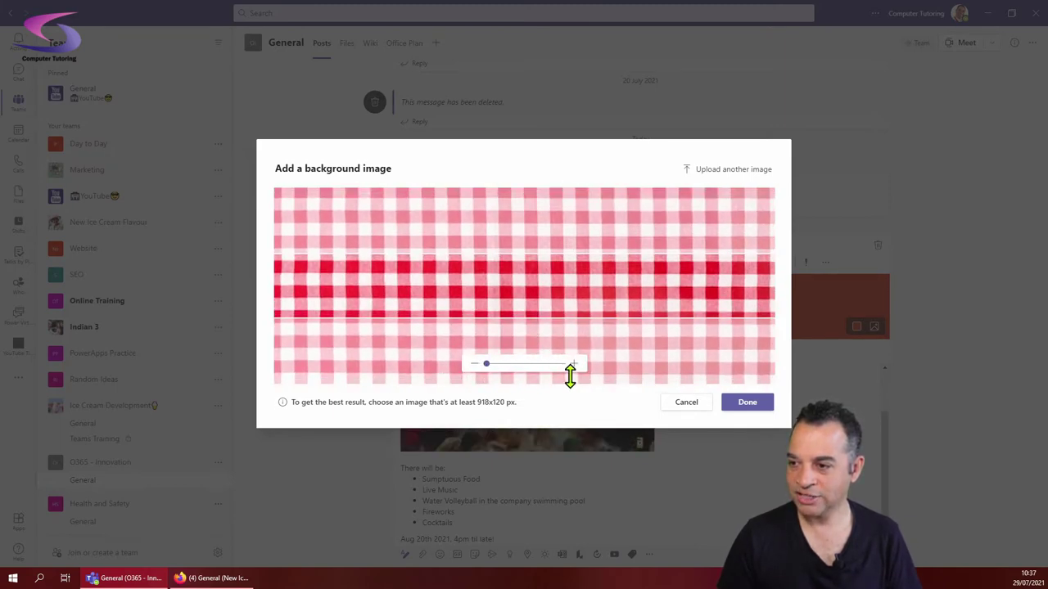
click(748, 404)
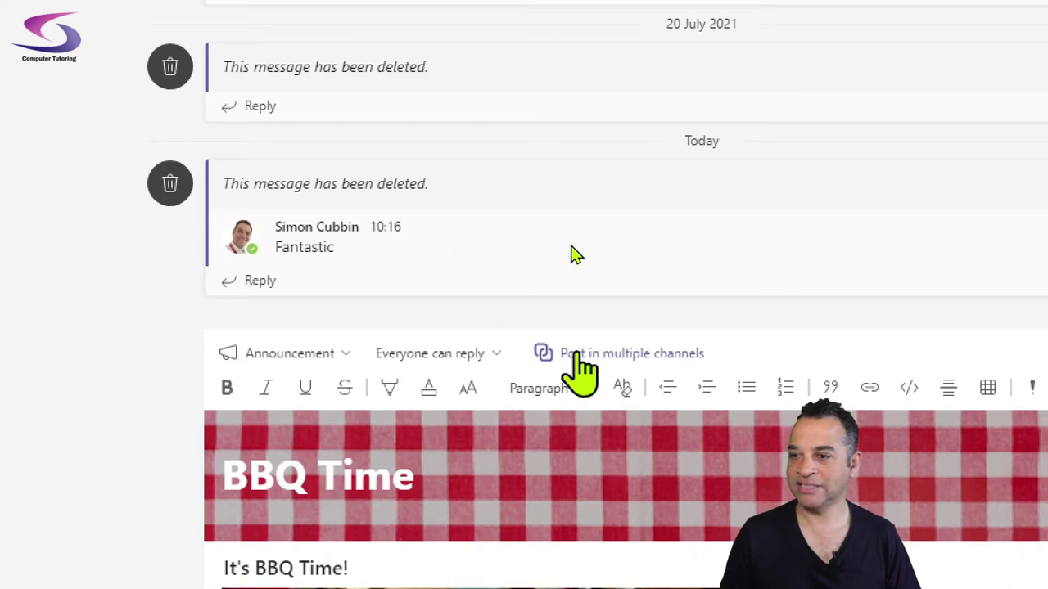
Step: Set the announcement to post in multiple channels and select the General channel of Health and Safety
click(574, 354)
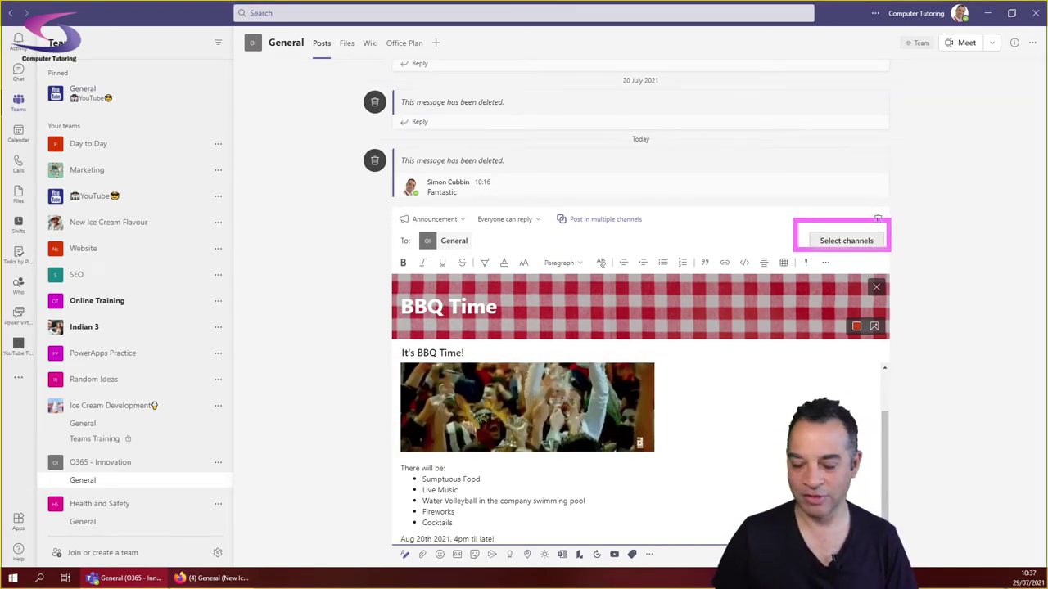
click(854, 250)
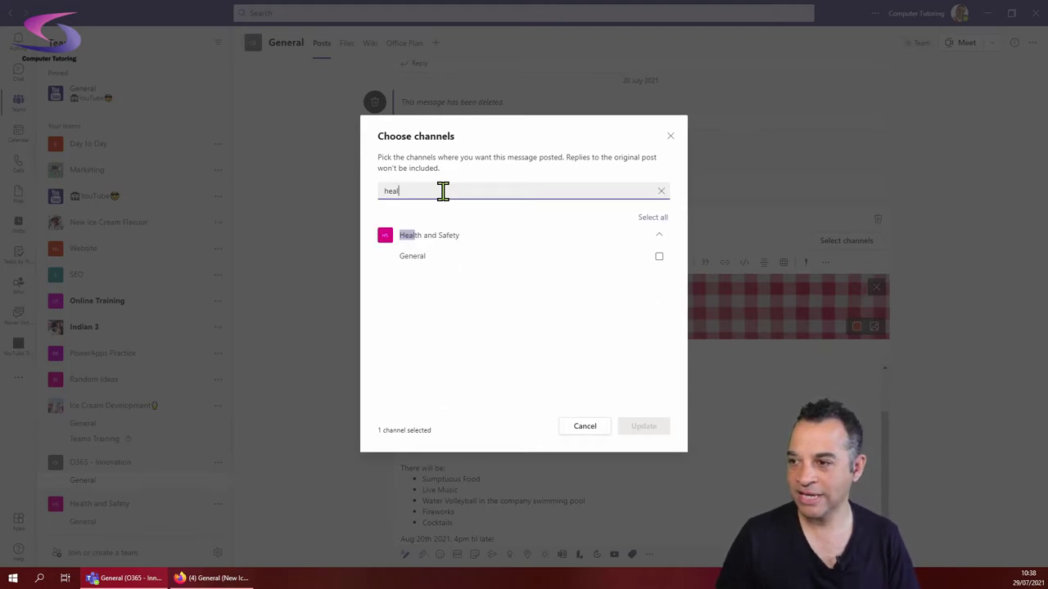
click(659, 256)
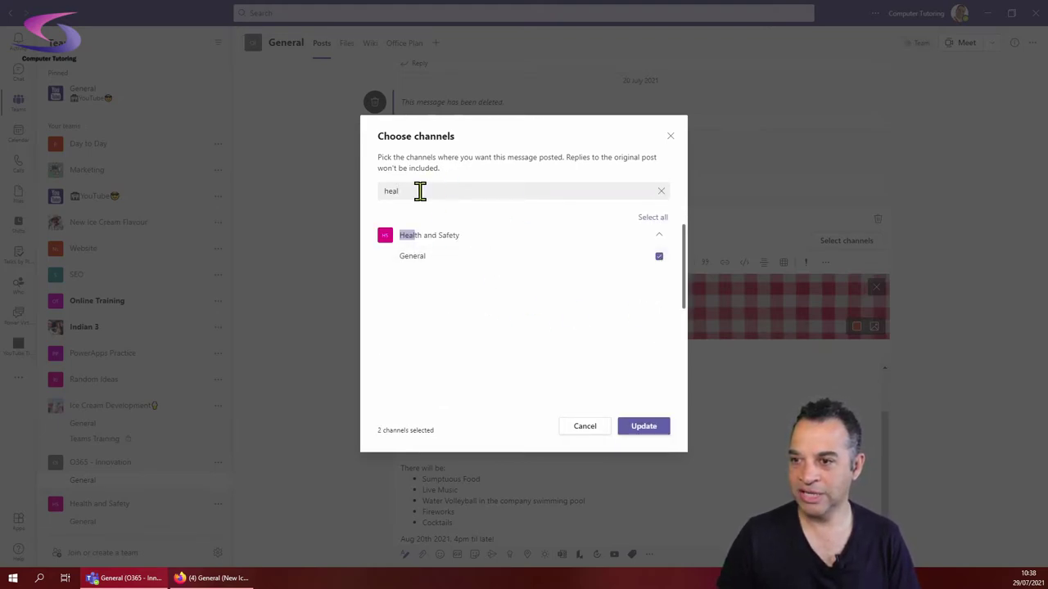
Step: Find "ice cream d", add Ice Cream Development's General channel to the recipients, update the selection and send the announcement
drag(419, 190, 324, 203)
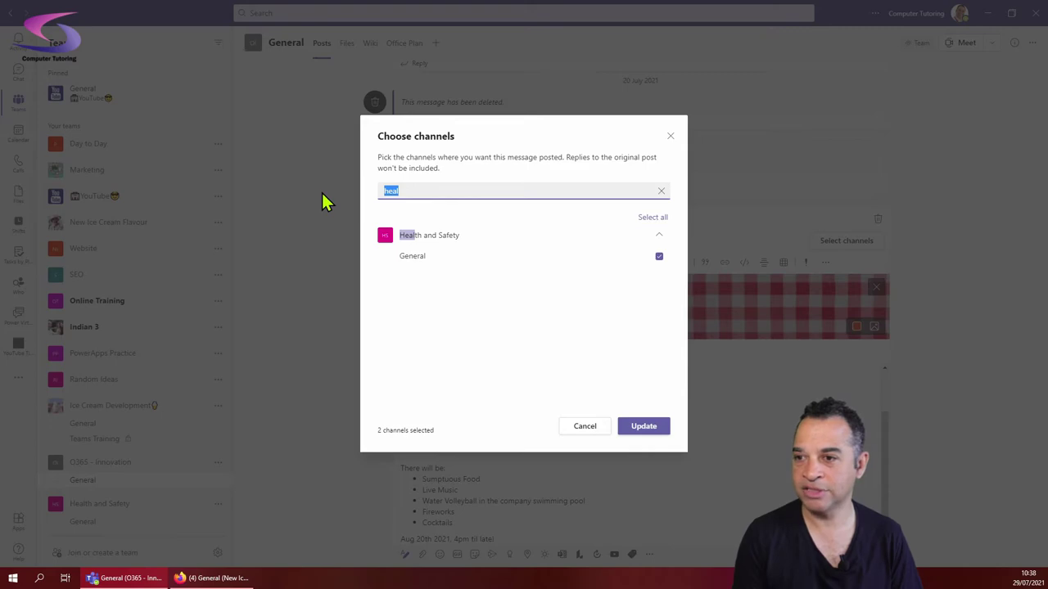
text(ice cream)
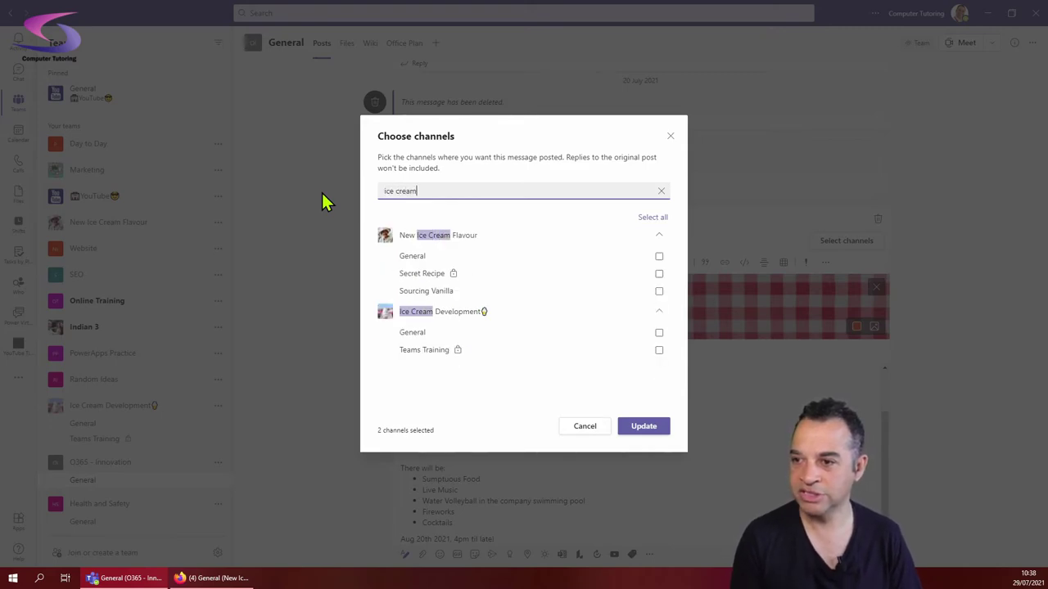
text( d)
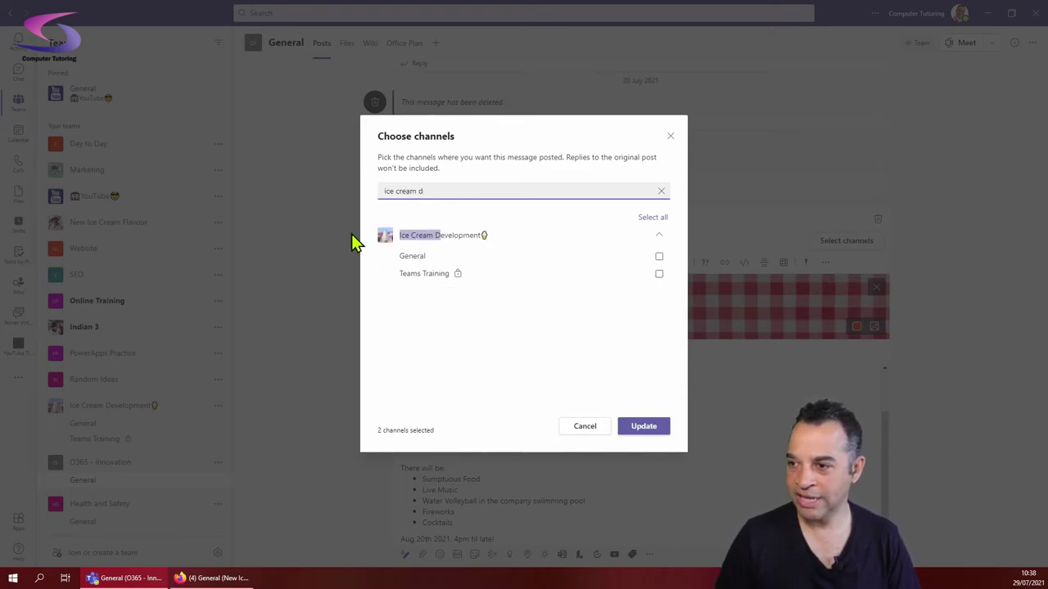
click(659, 257)
click(651, 425)
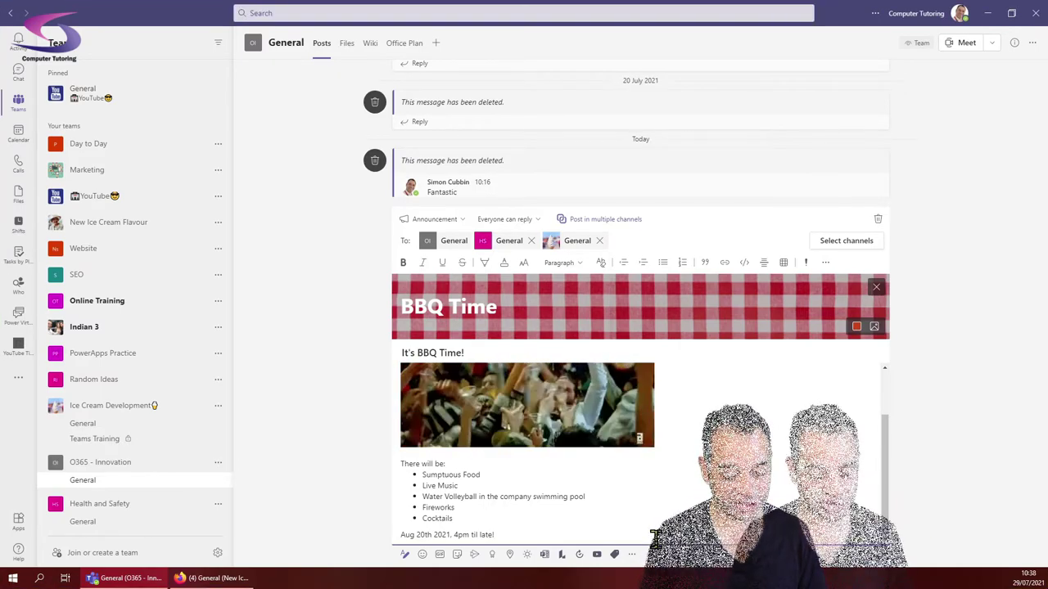
key(ctrl+Return)
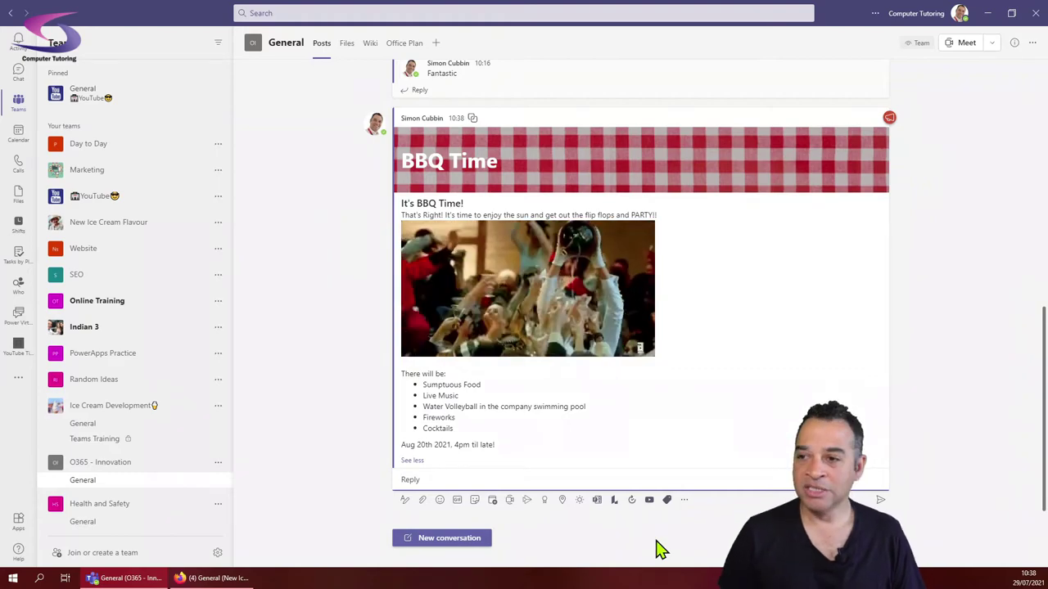
Step: View the BBQ announcement in the General channels of Ice Cream Development and Health and Safety, expanding it in full and playing its GIF
click(82, 424)
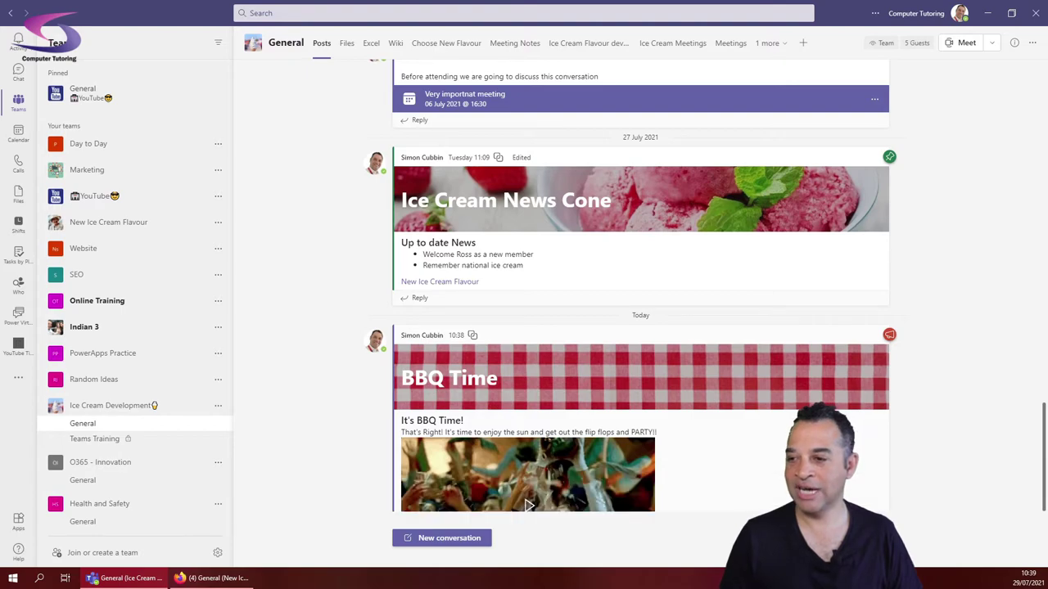
click(414, 482)
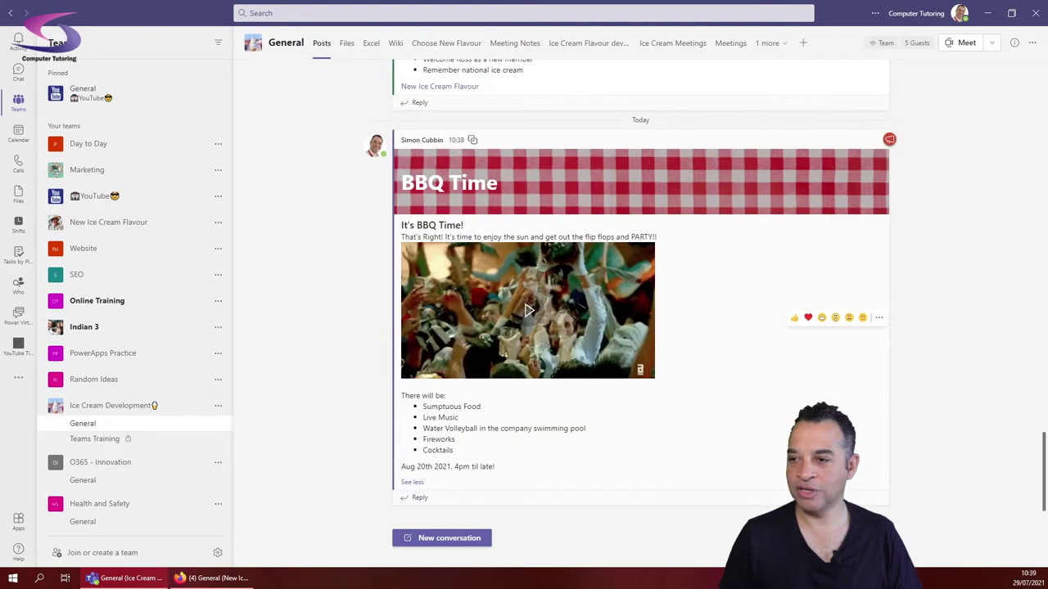
click(529, 315)
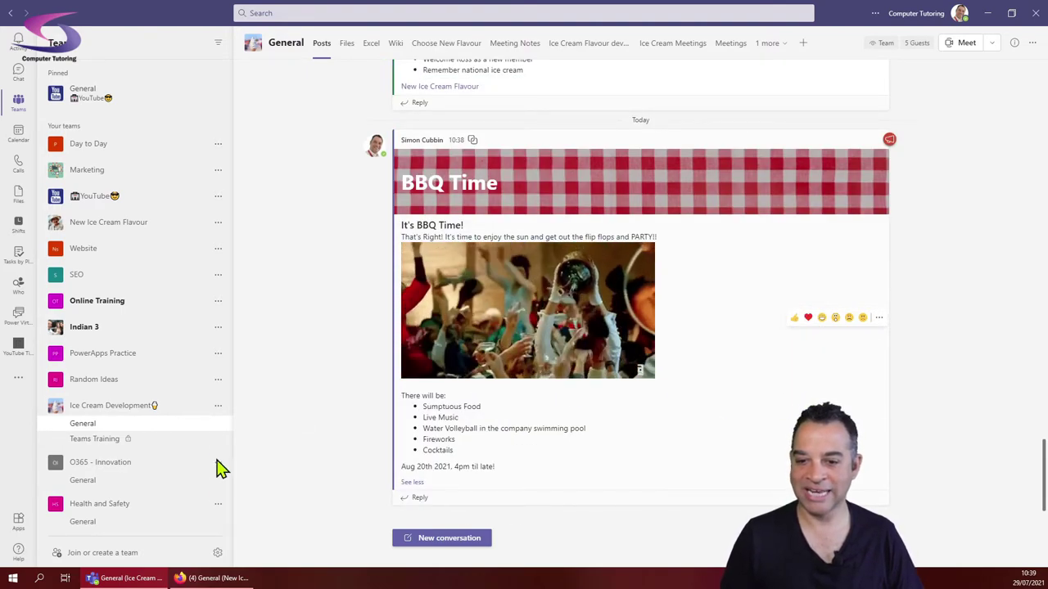
click(130, 528)
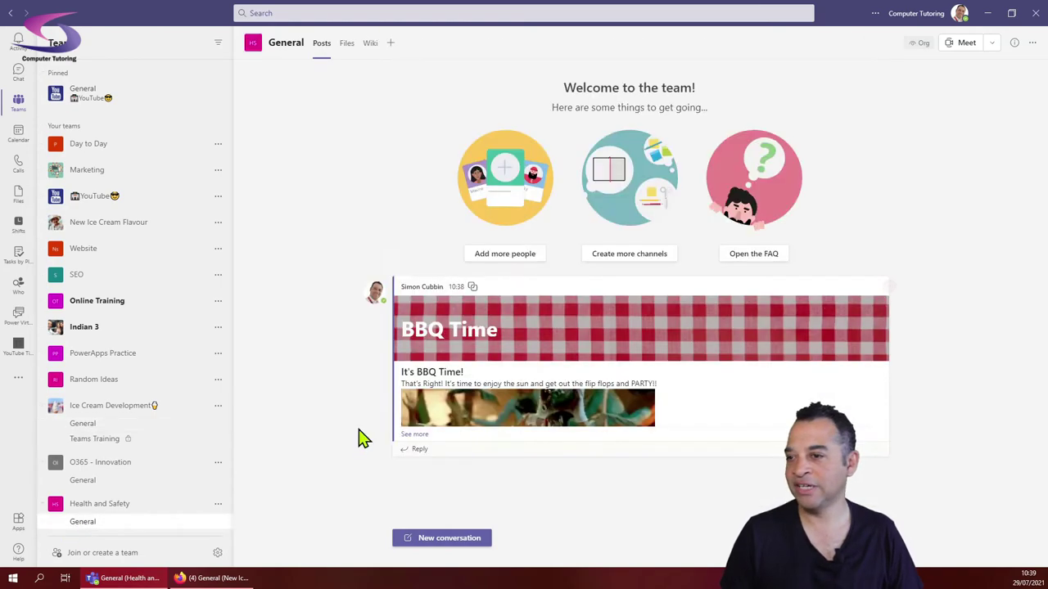
mouse_move(700, 446)
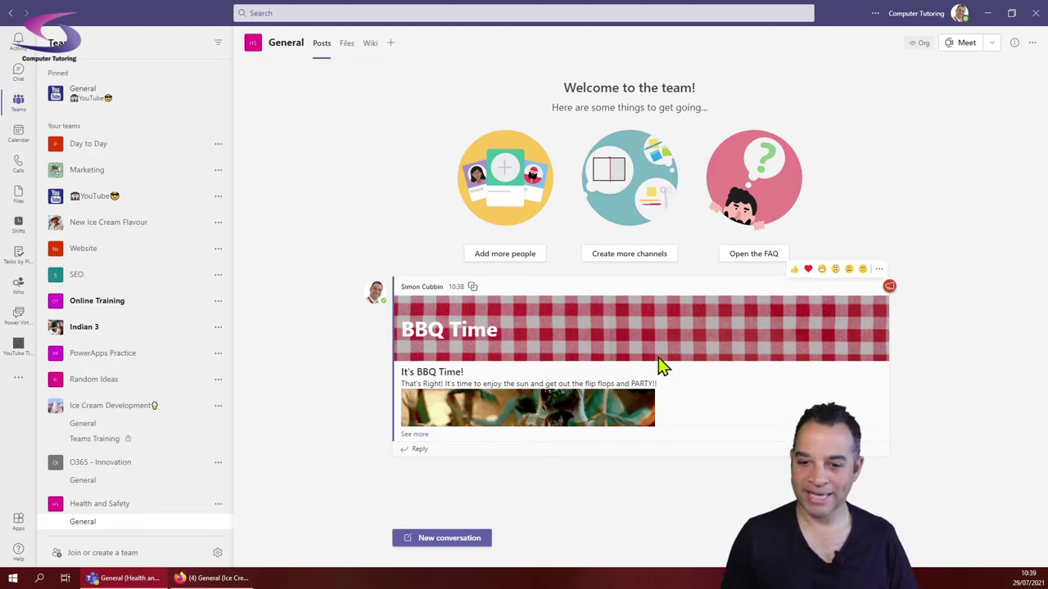
Step: Edit the O365 - Innovation post, adding "(Remember to bring your swimming costume)" below the Water Volleyball text, save it and check the Ice Cream Development copy
click(82, 483)
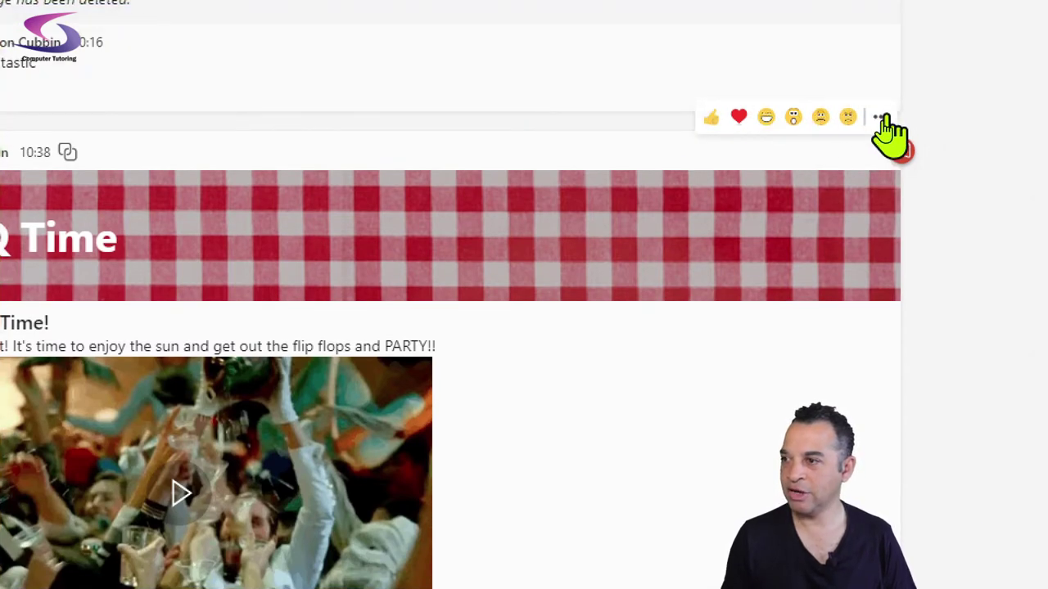
click(879, 119)
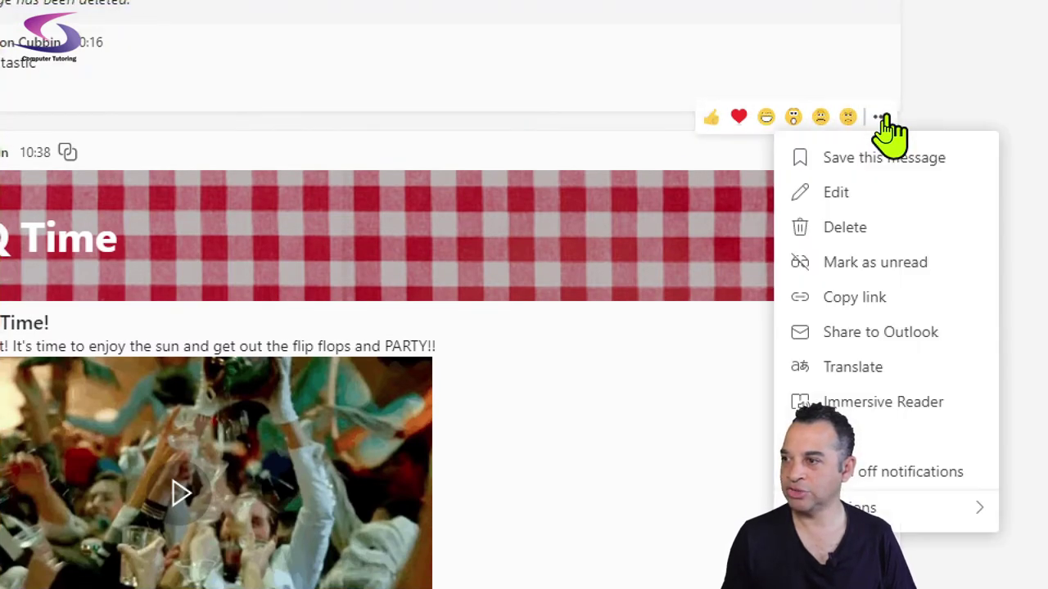
click(839, 195)
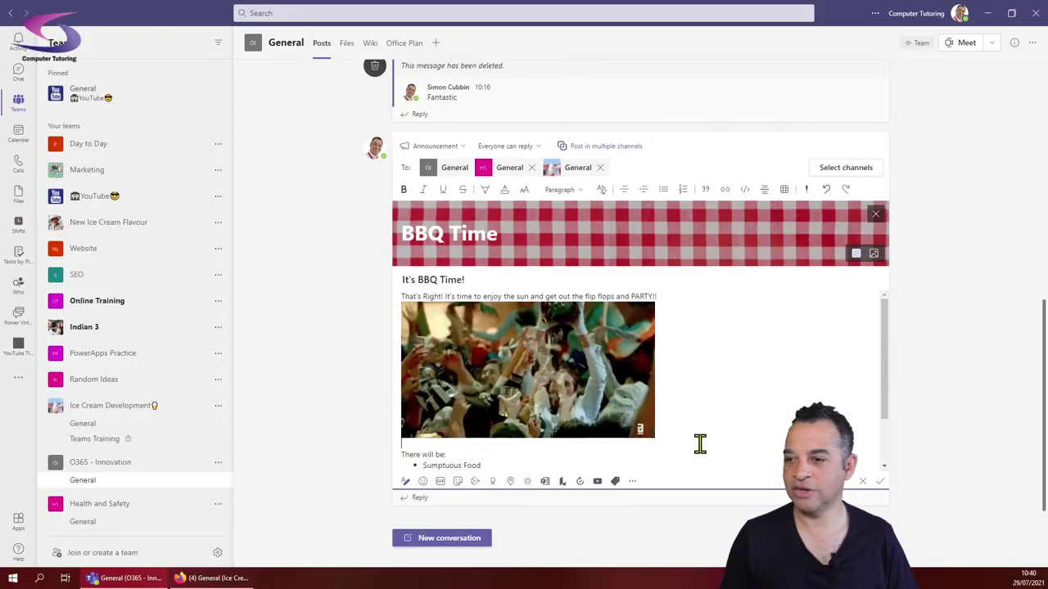
scroll(698, 442, down, 2)
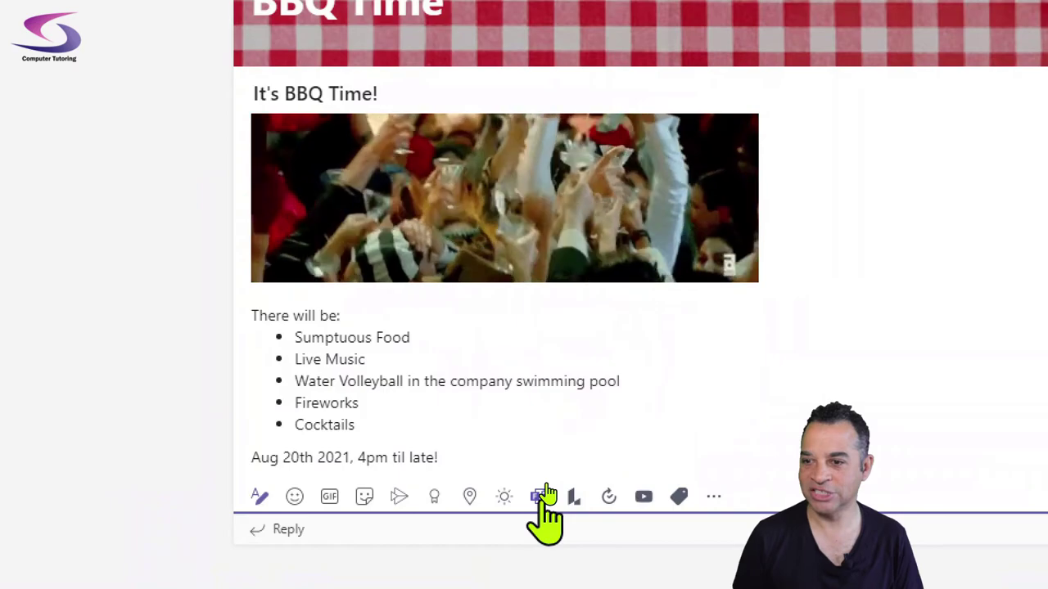
key(Return)
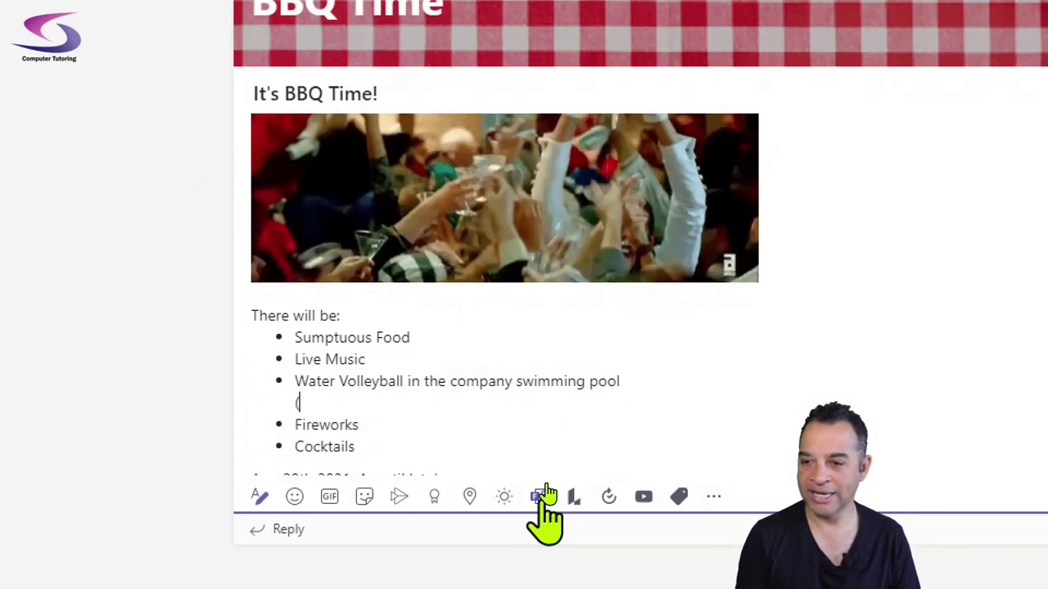
text((R)
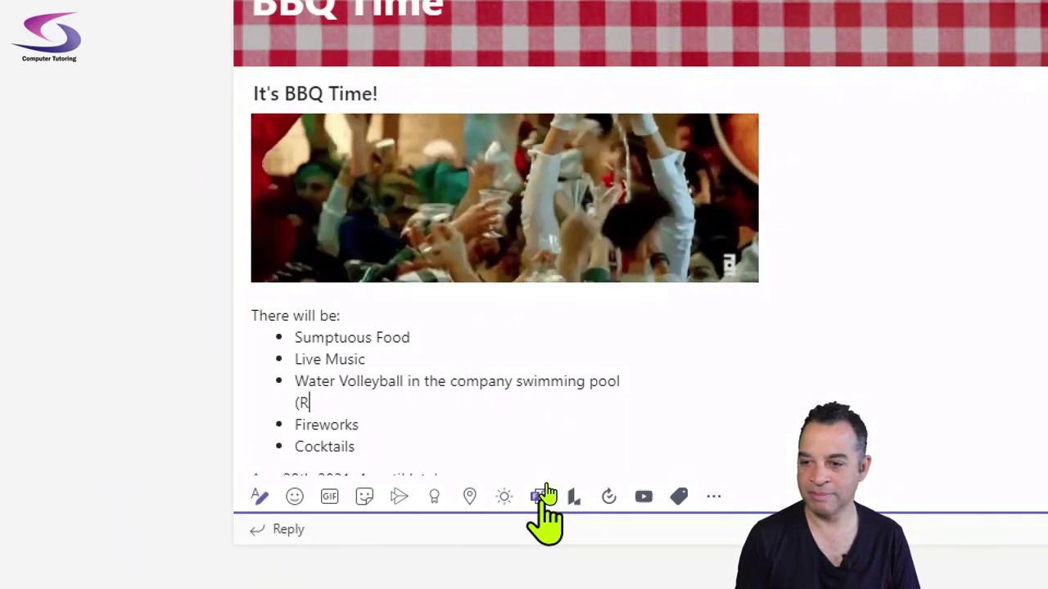
text(Emememember to bring your)
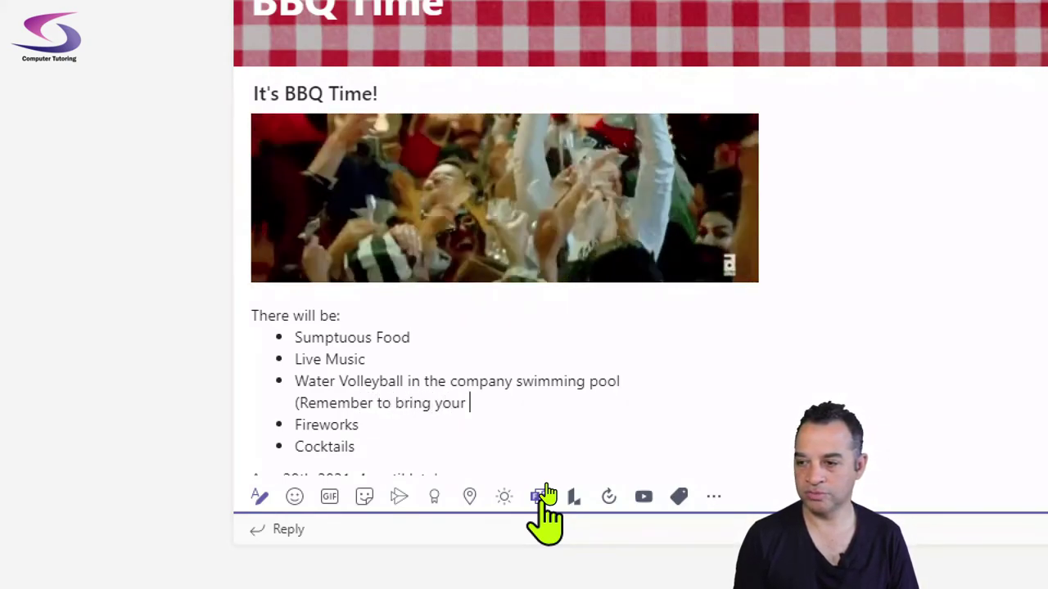
text(swimming costume)
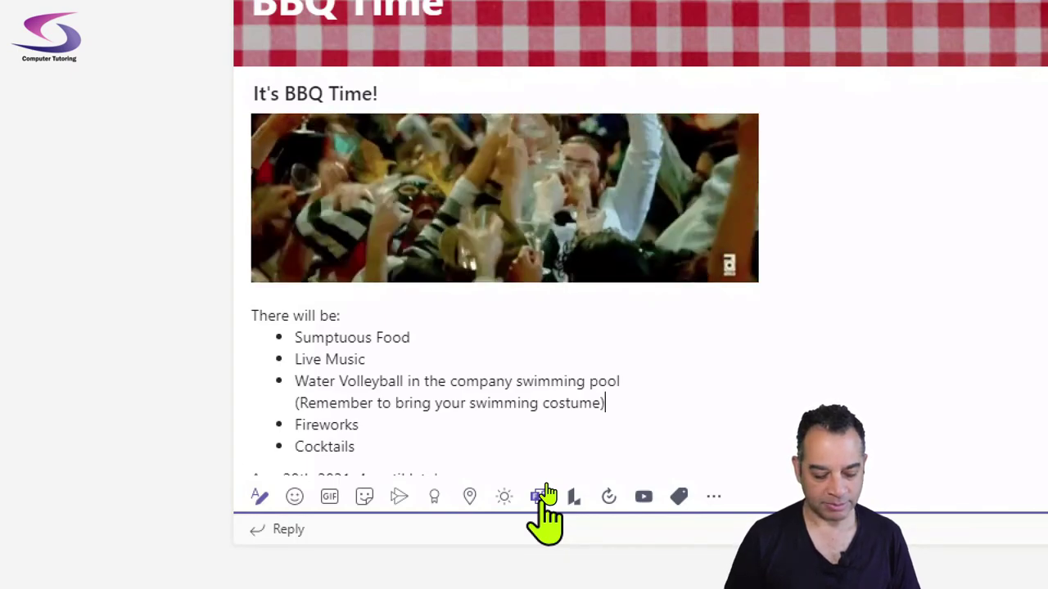
key(ctrl+Return)
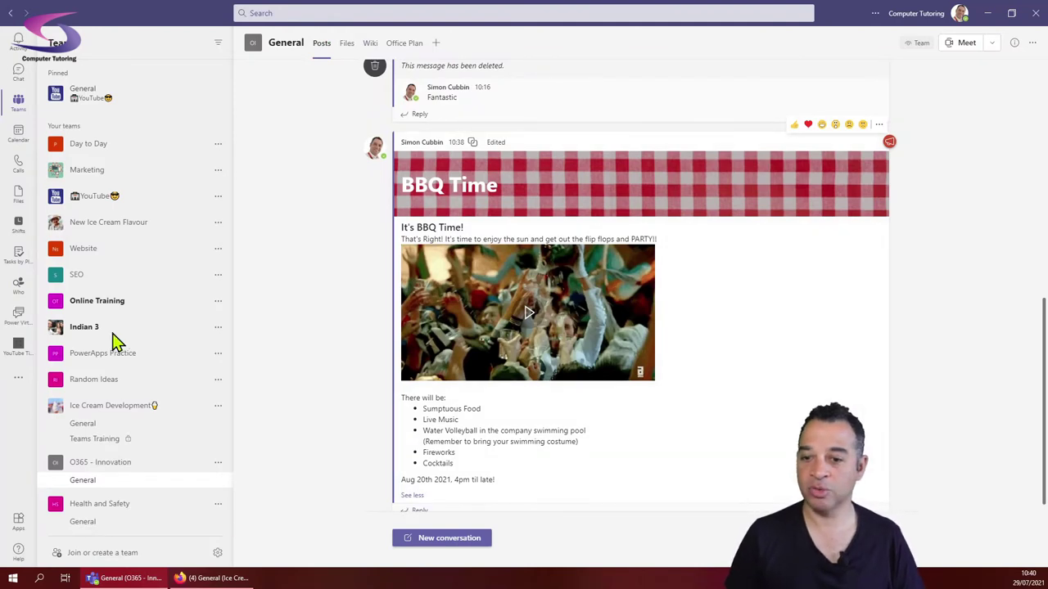
click(80, 429)
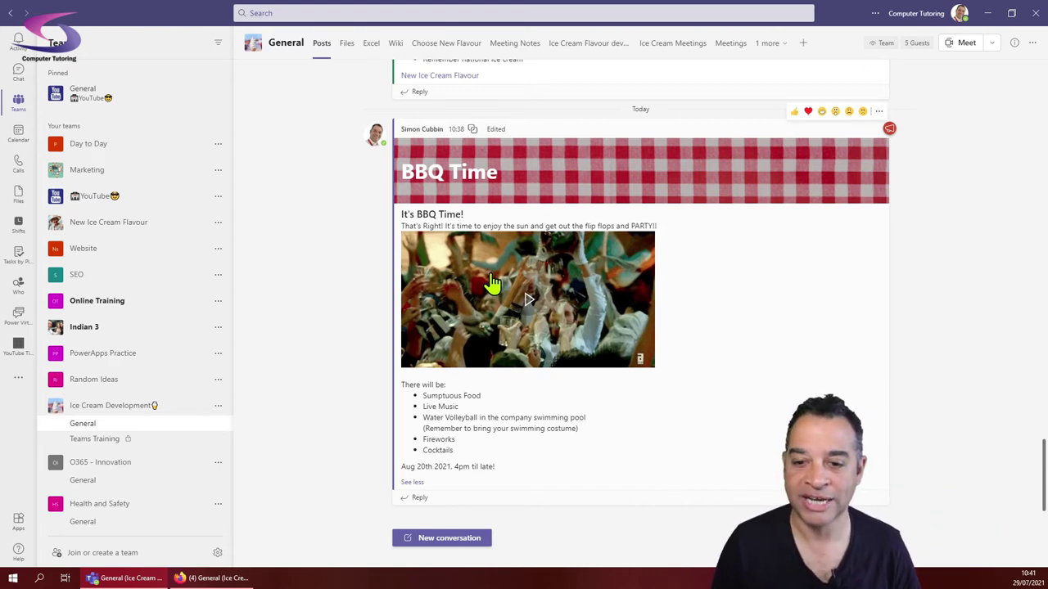
Step: Delete the BBQ announcement in O365 - Innovation's General channel from all 3 channels, and open Ice Cream Development's General channel to check
click(84, 488)
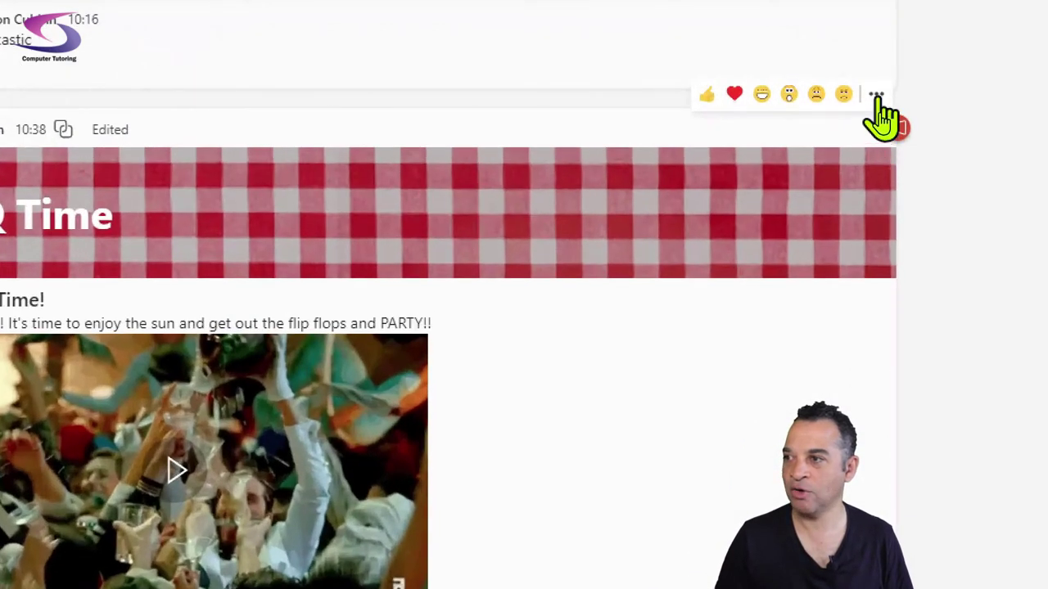
click(876, 97)
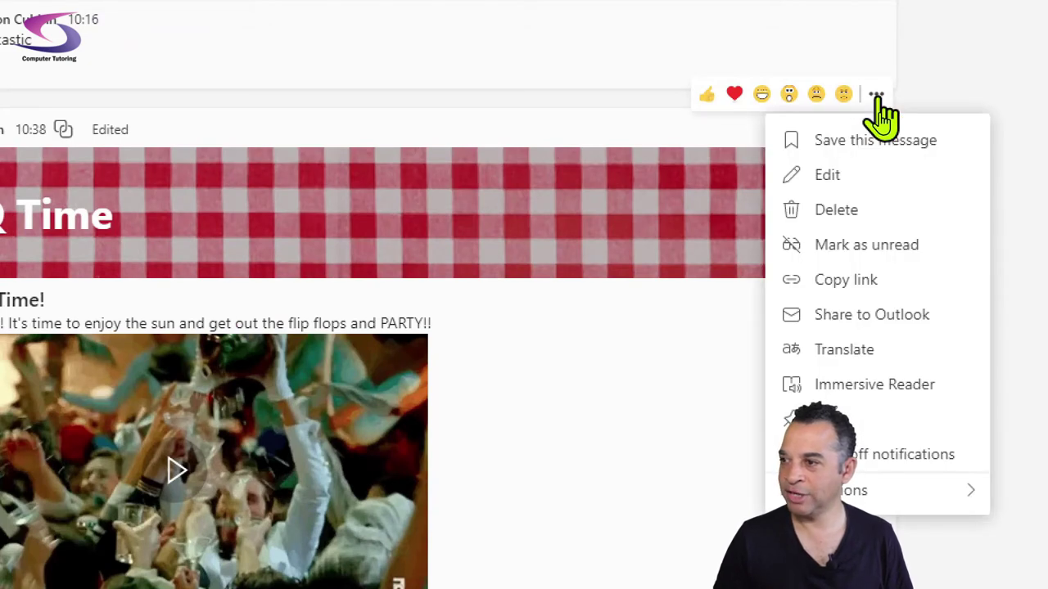
click(808, 213)
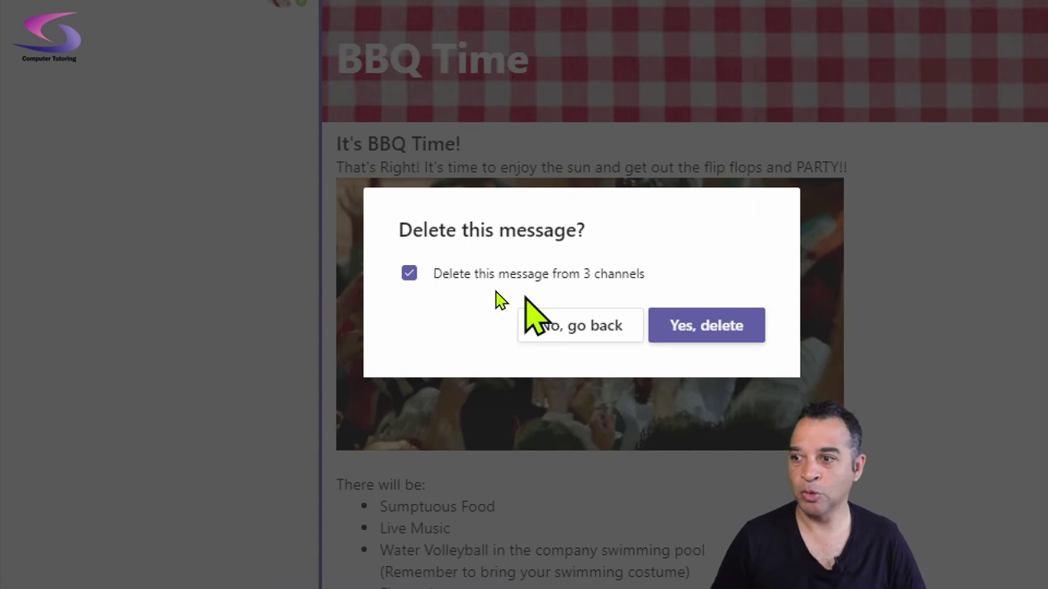
click(703, 326)
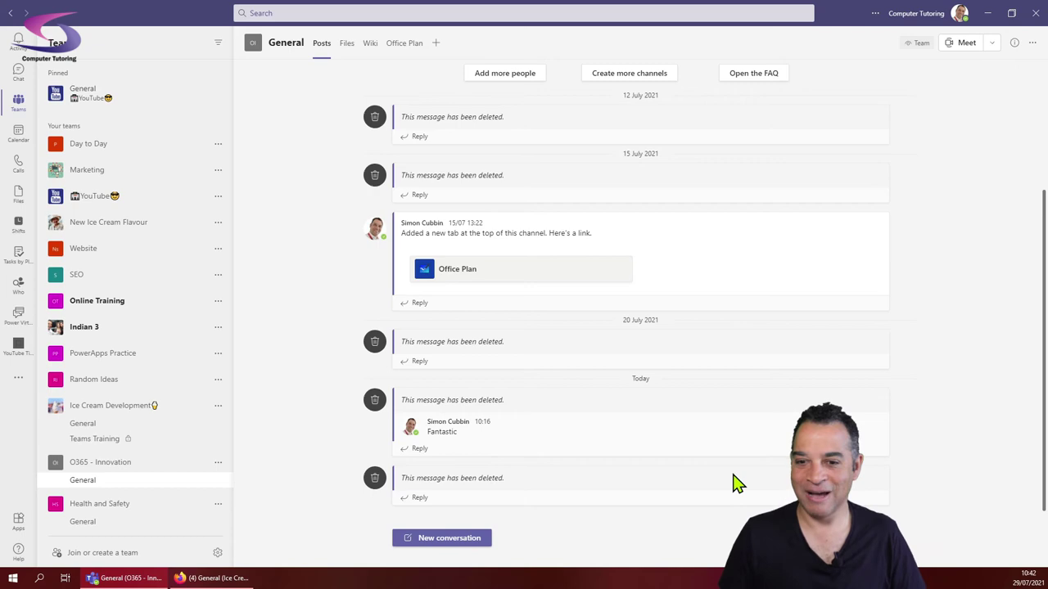
click(75, 426)
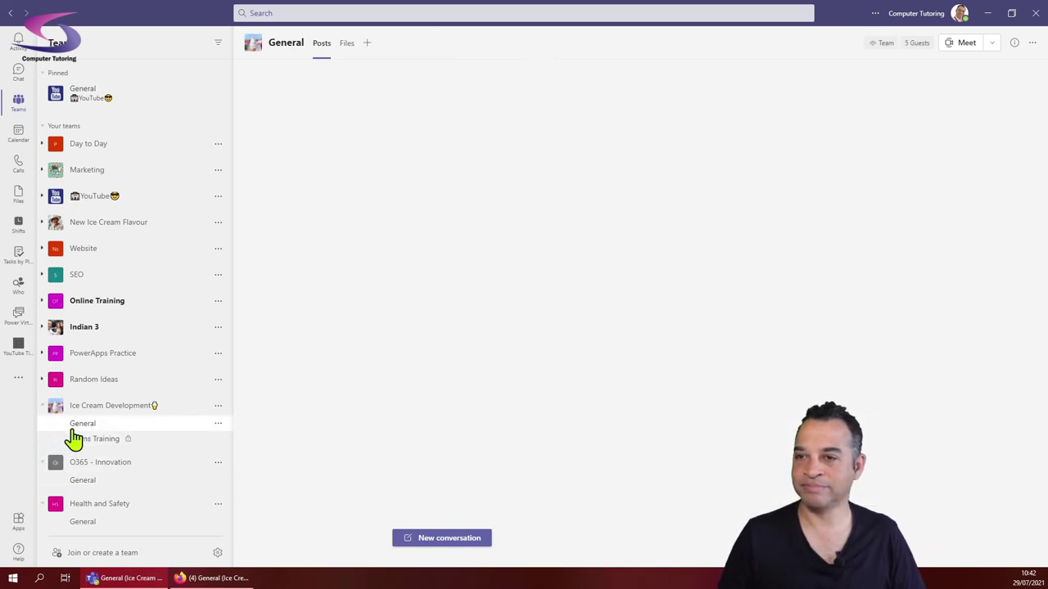